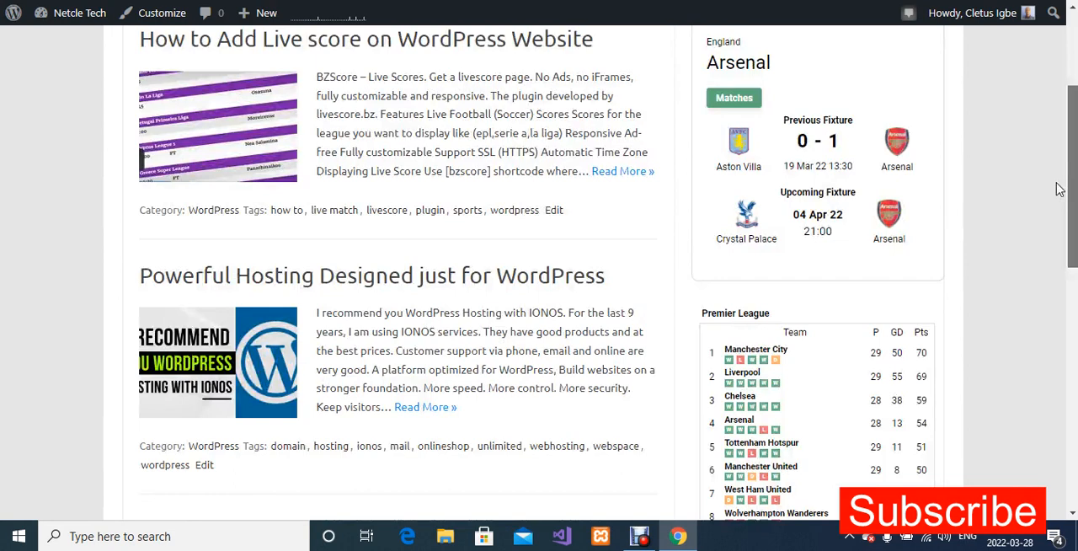
# Examine the Arsenal fixtures widget and the Premier League standings table in the site homepage's sidebar.
pyautogui.scroll(-3, 1059, 189)
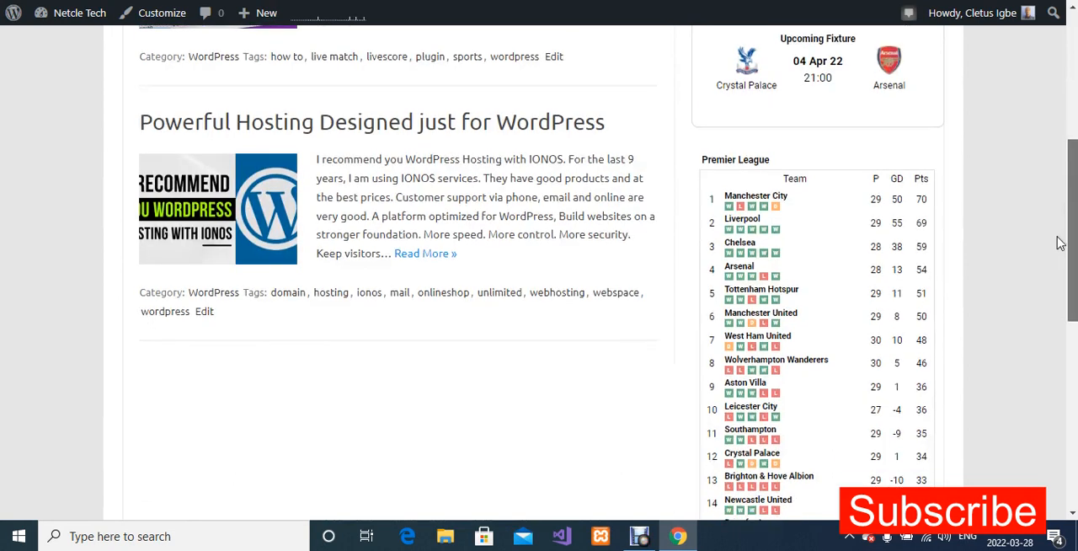
pyautogui.scroll(-1, 1059, 243)
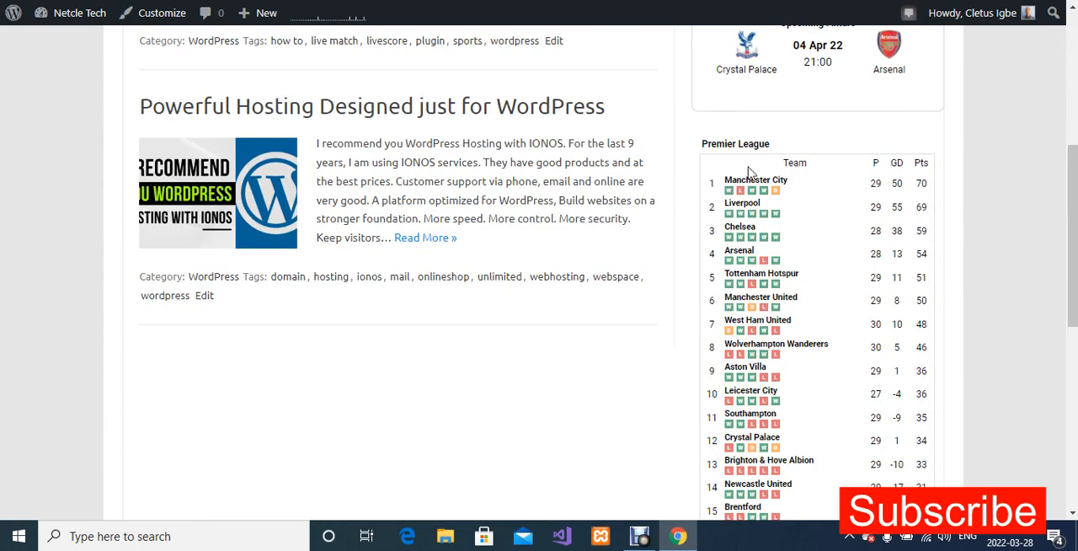
pyautogui.moveTo(1067, 162); pyautogui.dragTo(1067, 26)
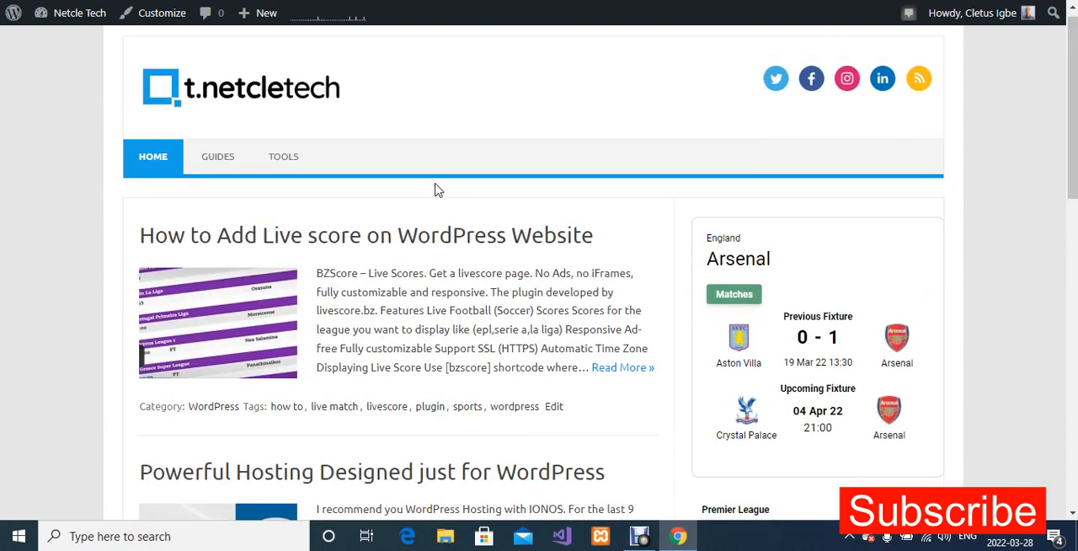
pyautogui.moveTo(1070, 107); pyautogui.dragTo(1061, 219)
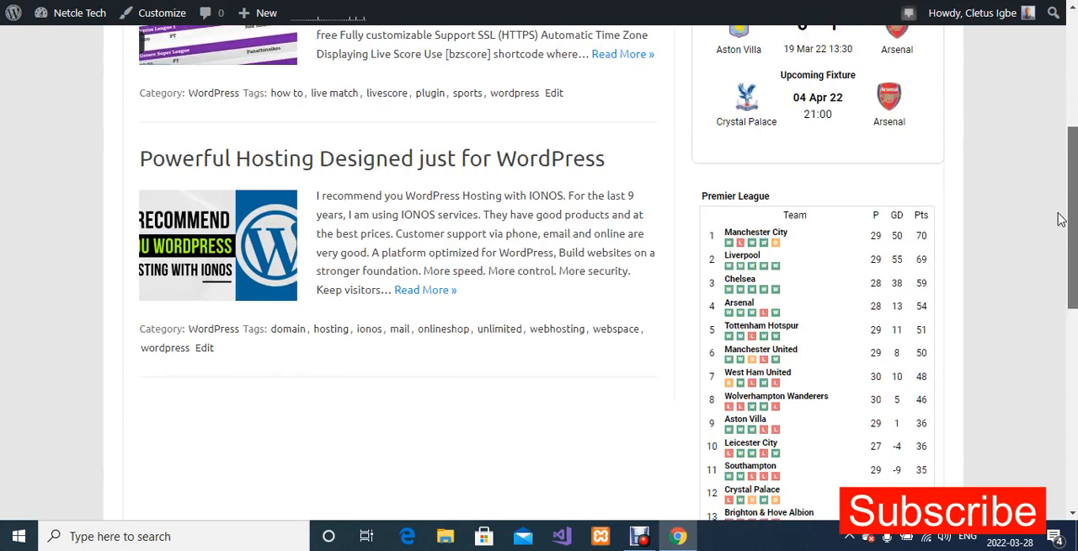
pyautogui.scroll(-1, 861, 223)
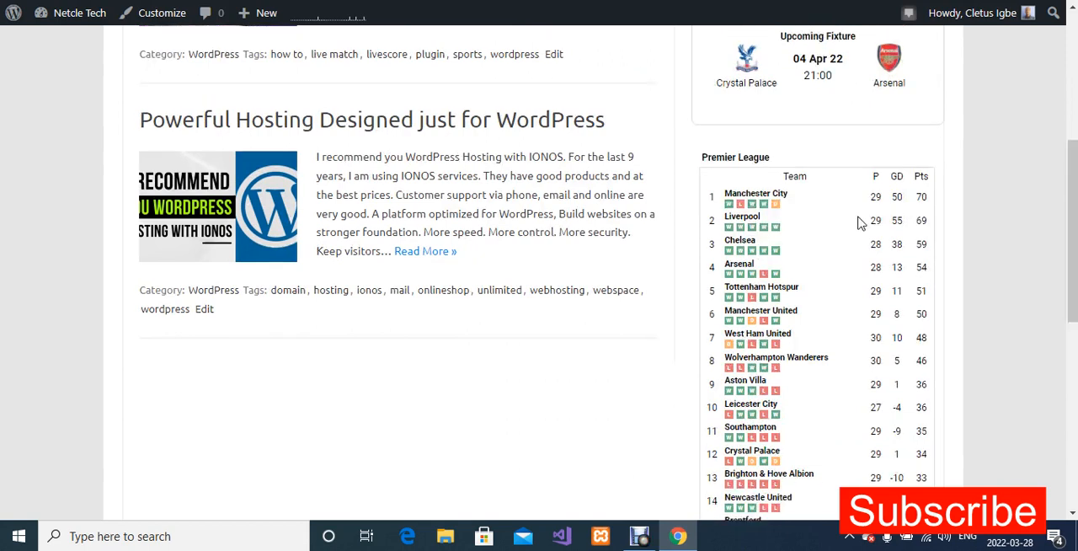
pyautogui.moveTo(1072, 167); pyautogui.dragTo(1072, 195)
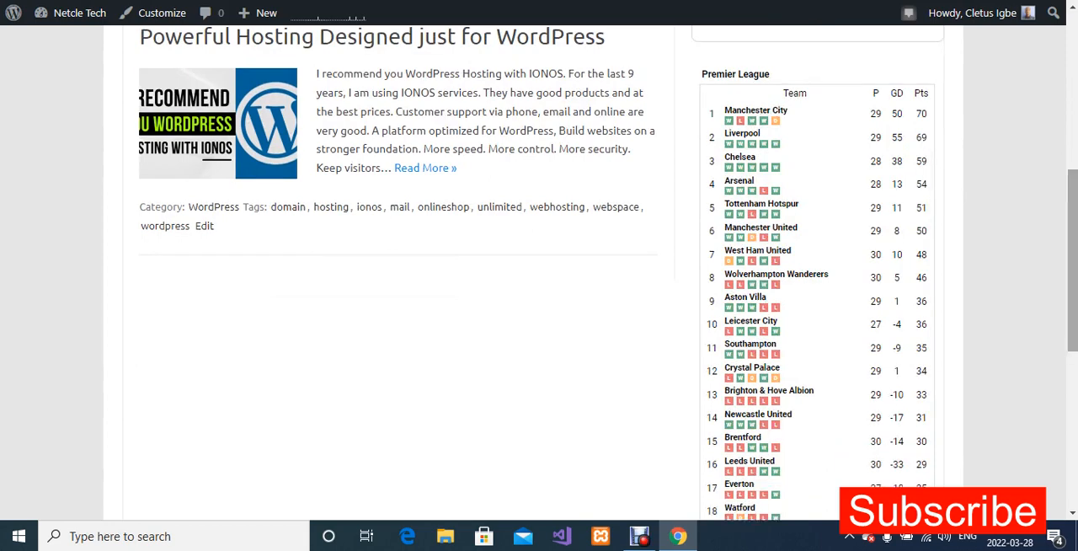
pyautogui.moveTo(1072, 204); pyautogui.dragTo(1072, 108)
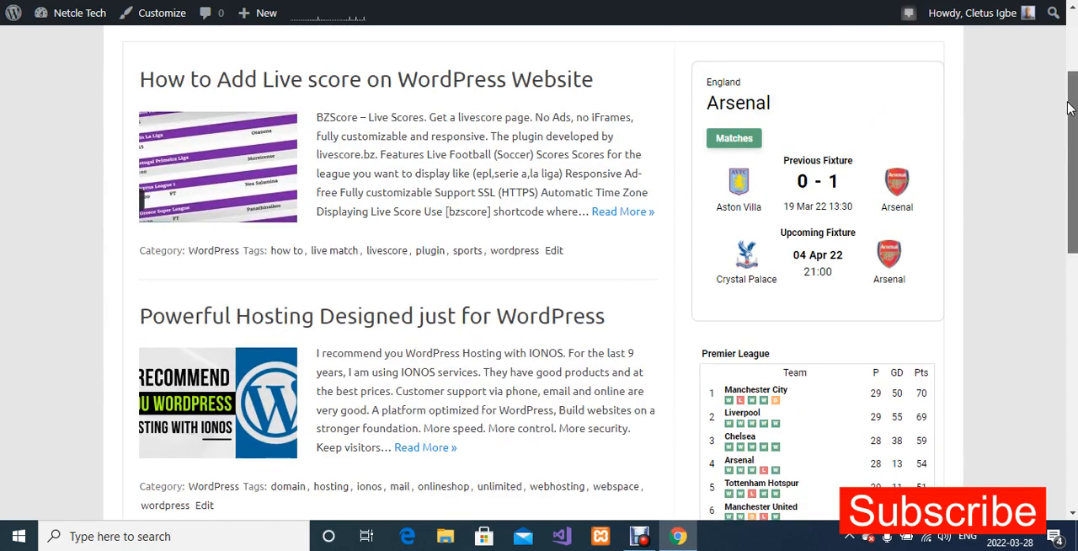
pyautogui.moveTo(1068, 108); pyautogui.dragTo(1063, 197)
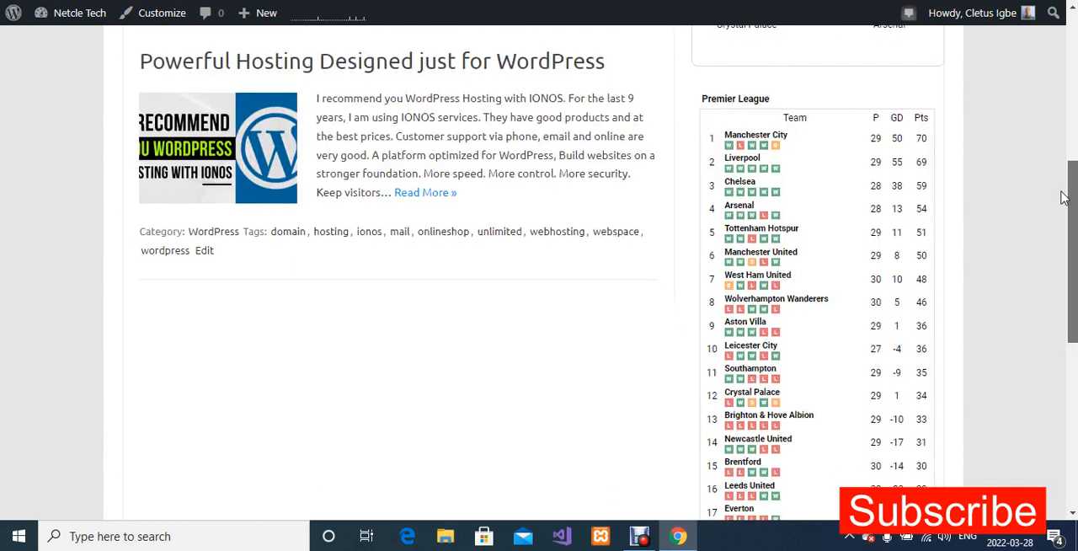
pyautogui.moveTo(1063, 198); pyautogui.dragTo(1063, 200)
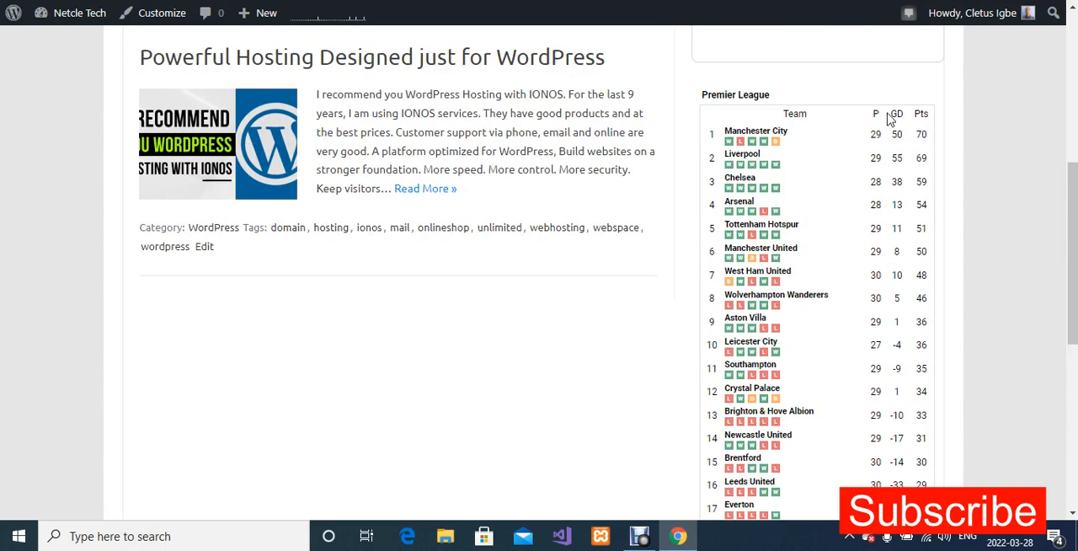
pyautogui.moveTo(1073, 173); pyautogui.dragTo(1073, 97)
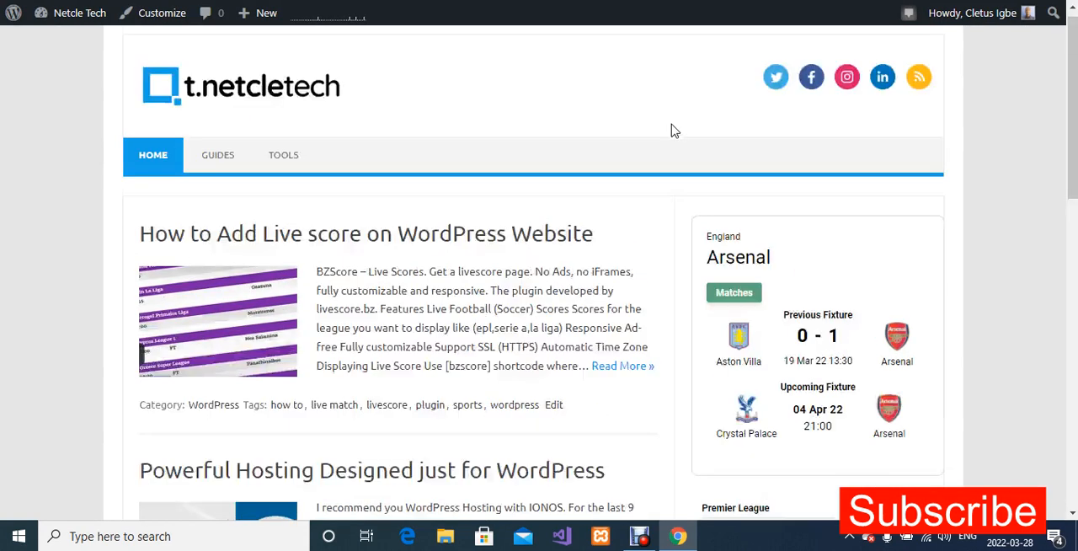
pyautogui.scroll(1, 672, 129)
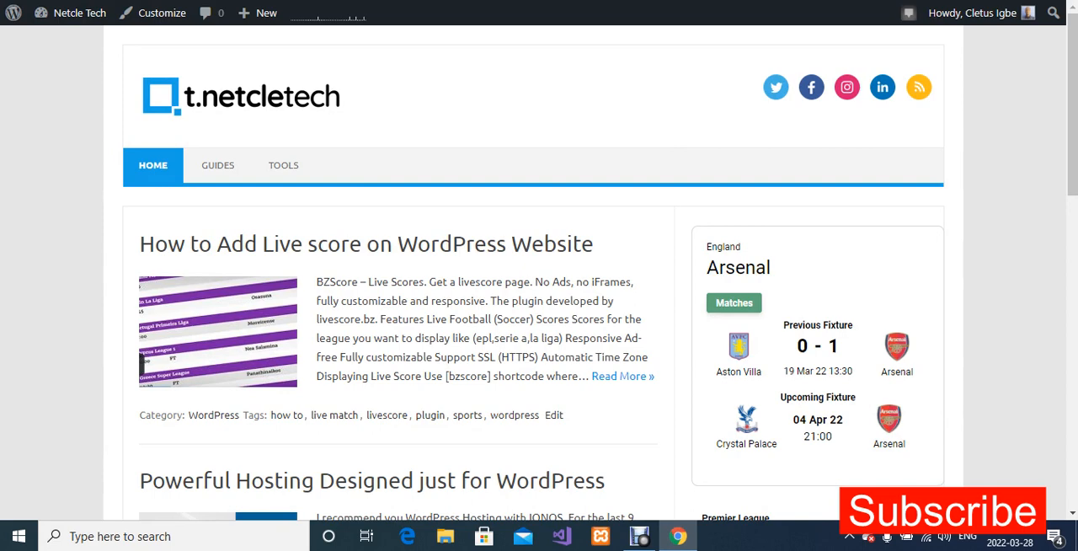
pyautogui.hotkey('ctrl', 'Tab')
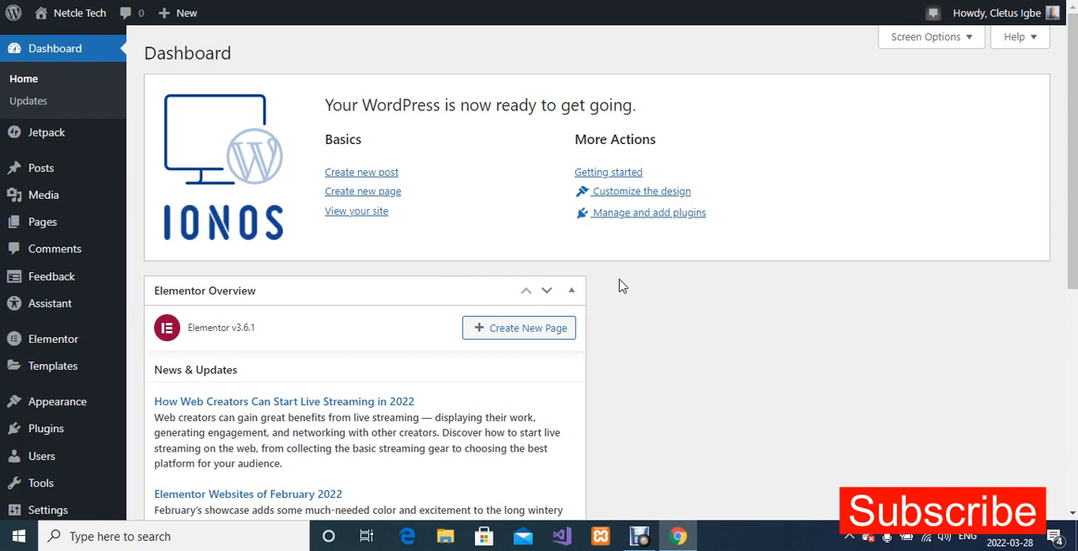
pyautogui.moveTo(28, 217)
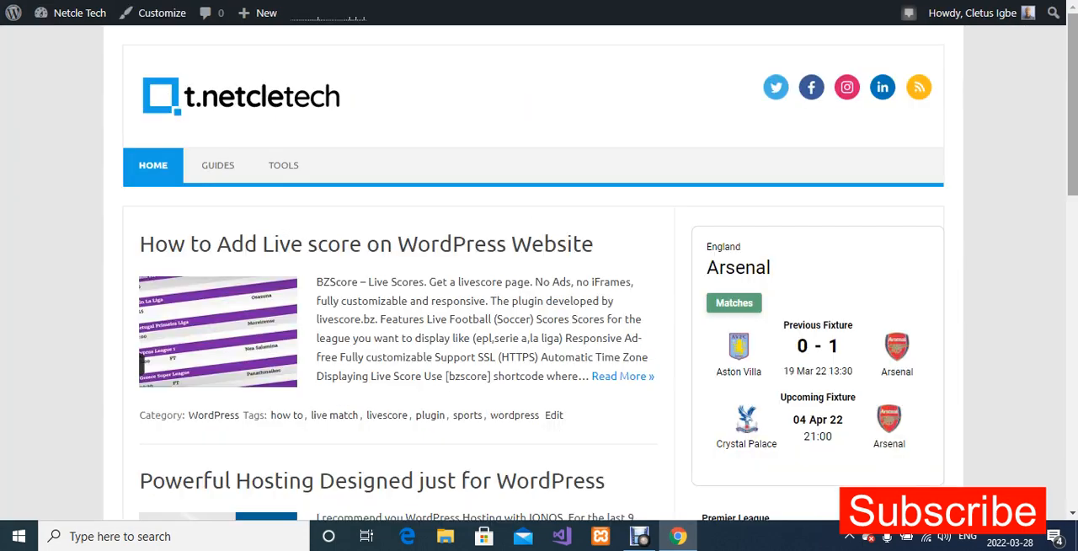
pyautogui.scroll(-4, 796, 369)
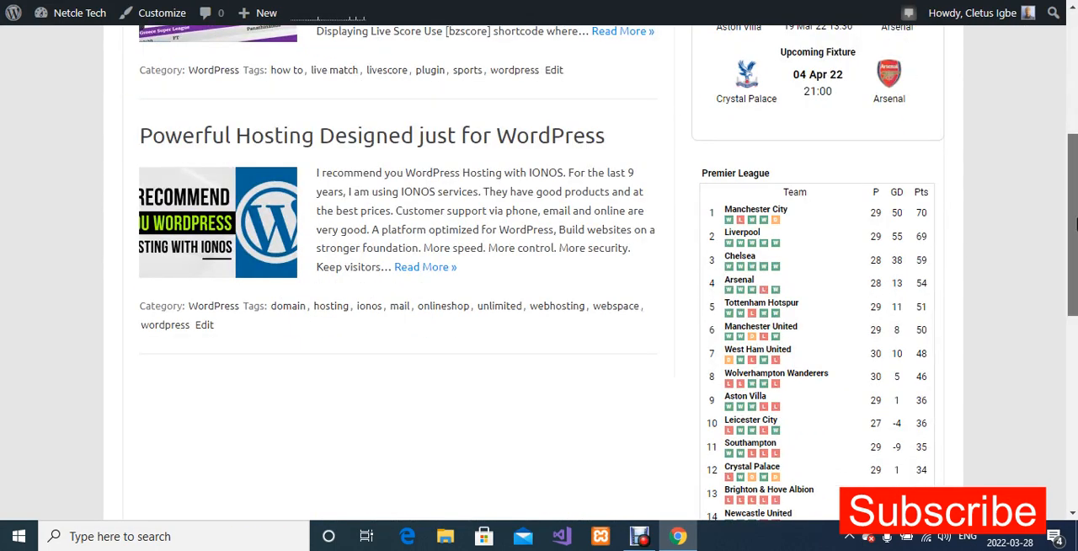
pyautogui.scroll(-1, 930, 220)
pyautogui.scroll(-1, 872, 173)
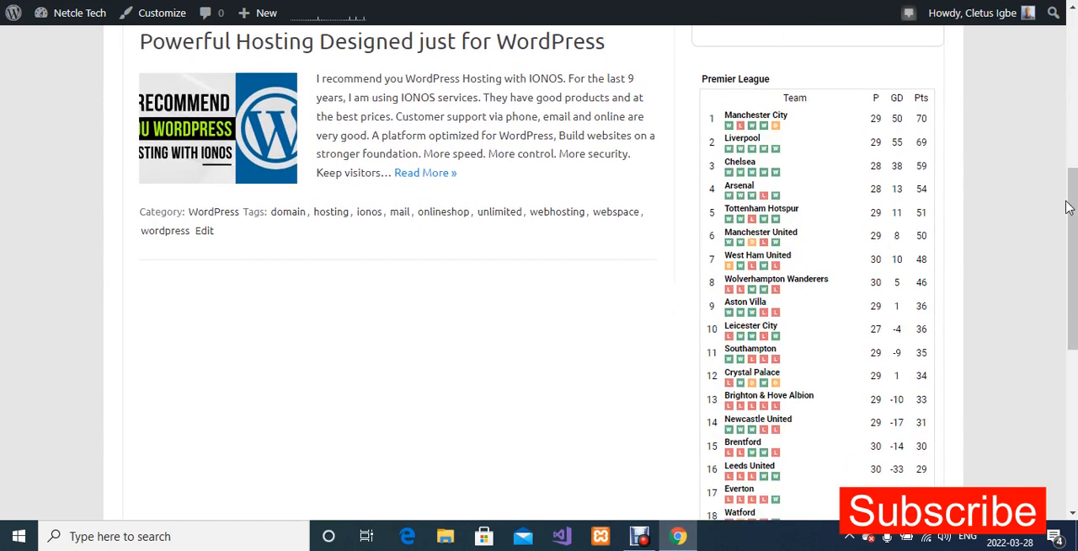
pyautogui.moveTo(1072, 203); pyautogui.dragTo(1072, 92)
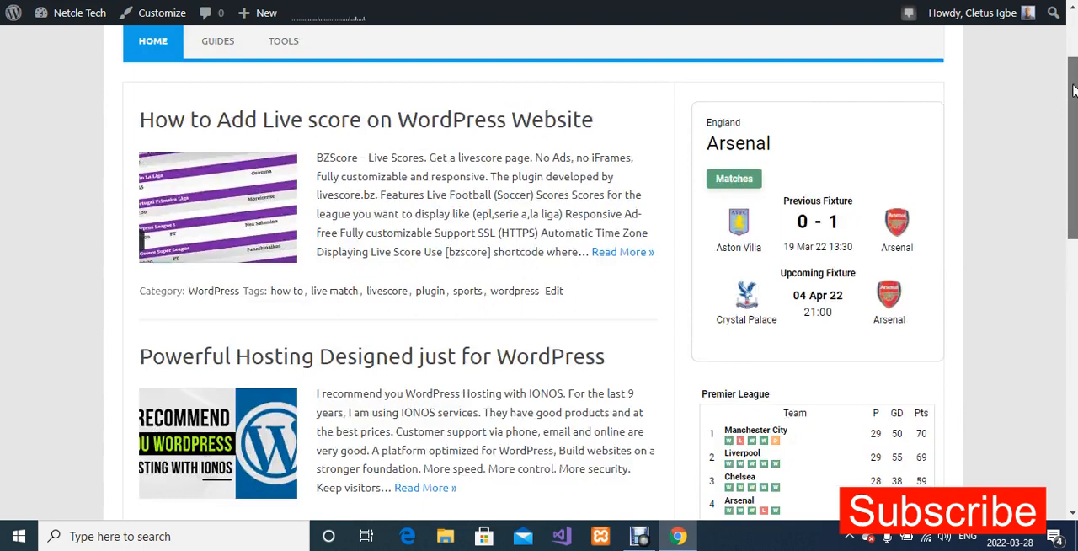
# Switch to the WordPress admin dashboard and open the theme's Widgets management page.
pyautogui.click(185, 0)
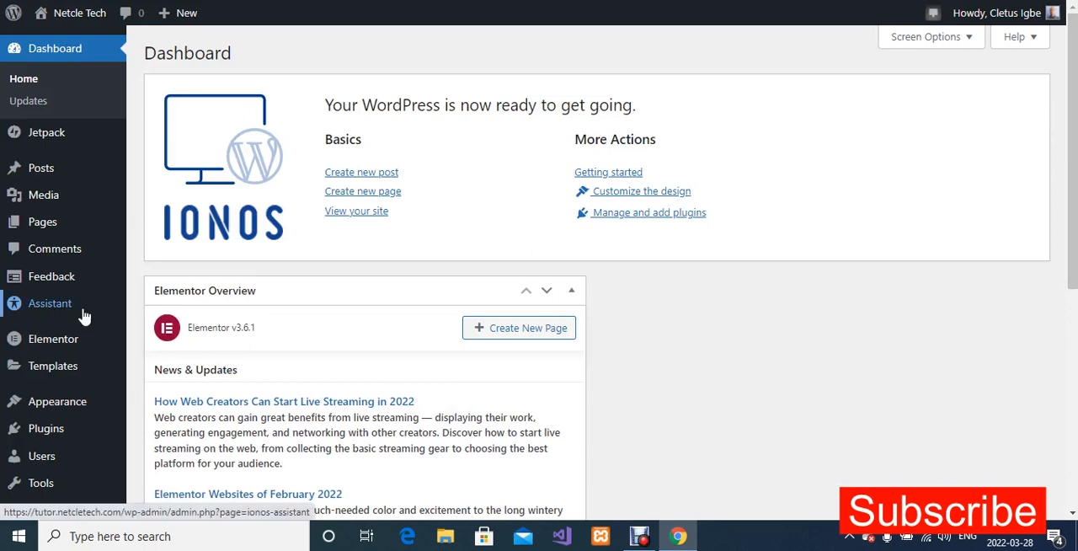
pyautogui.scroll(-1, 83, 314)
pyautogui.scroll(-1, 83, 314)
pyautogui.moveTo(73, 316)
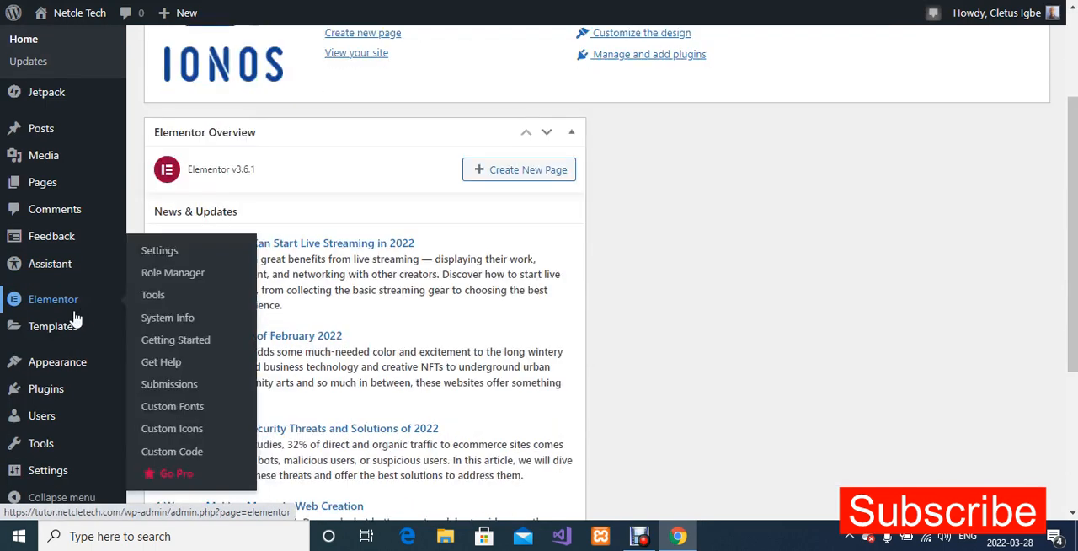
pyautogui.click(175, 365)
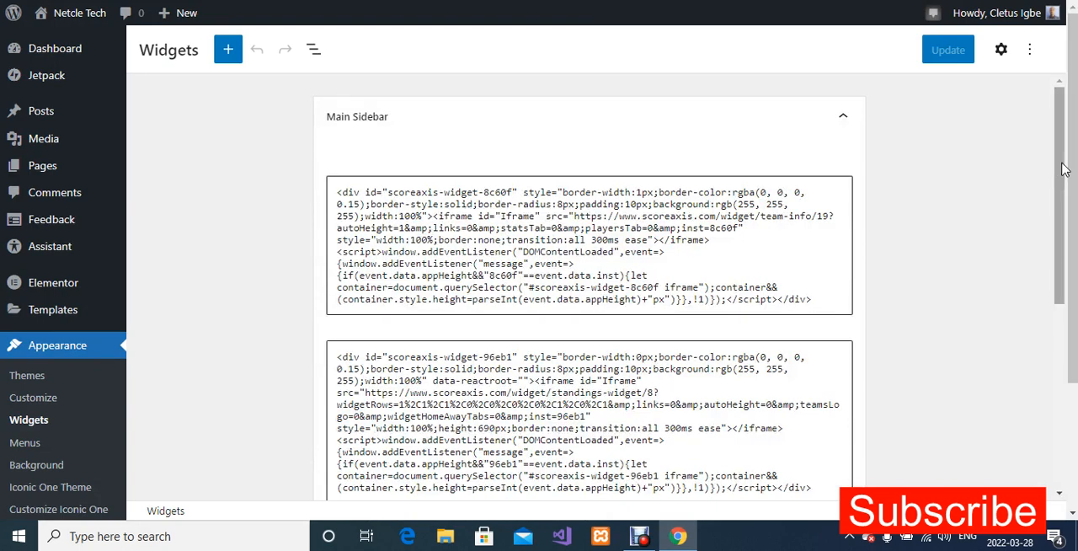
# Remove the Custom HTML block holding the standings-widget code from the Main Sidebar and save the widget changes.
pyautogui.moveTo(1061, 186); pyautogui.dragTo(1060, 261)
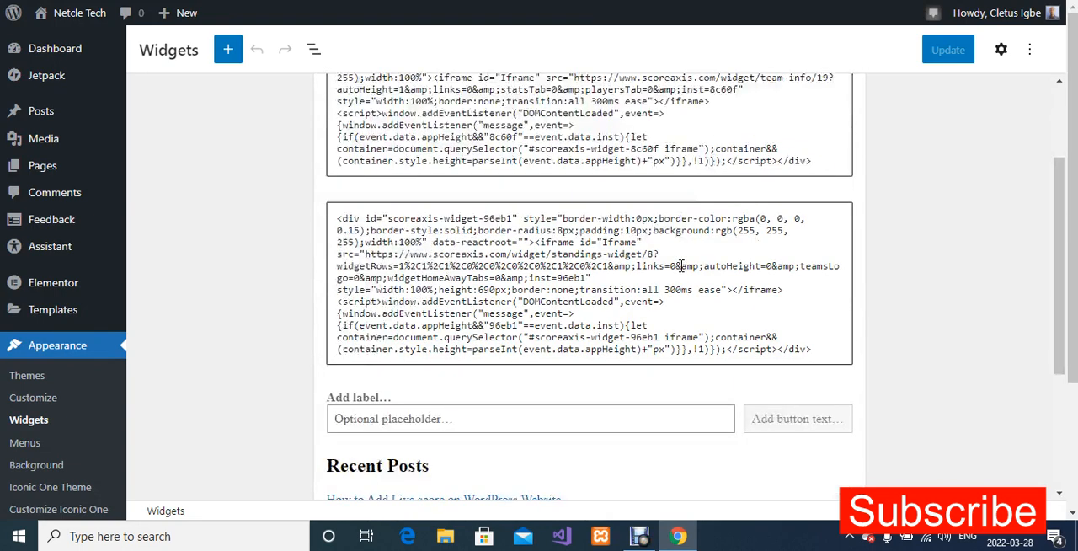
pyautogui.click(680, 265)
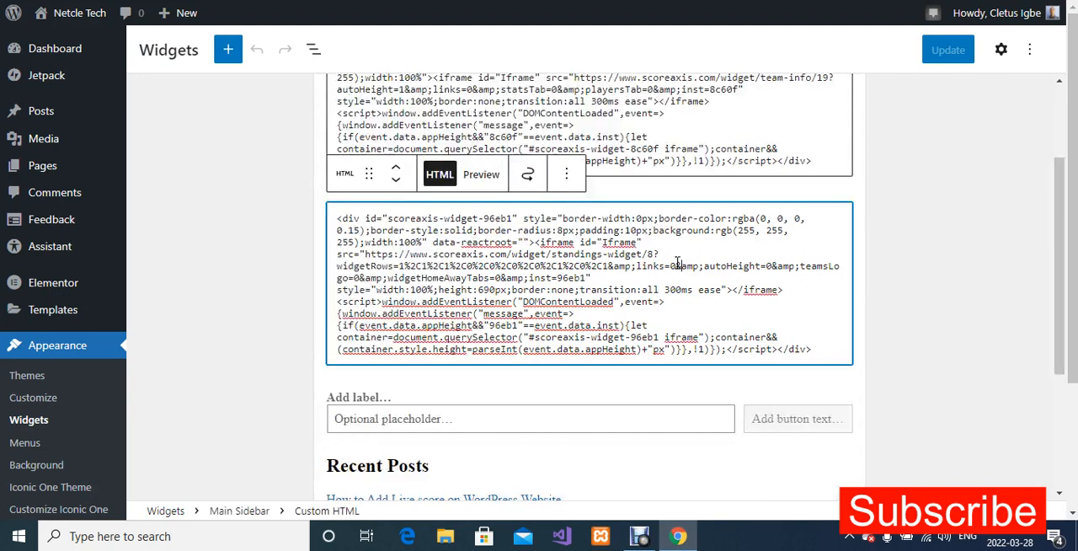
pyautogui.click(569, 179)
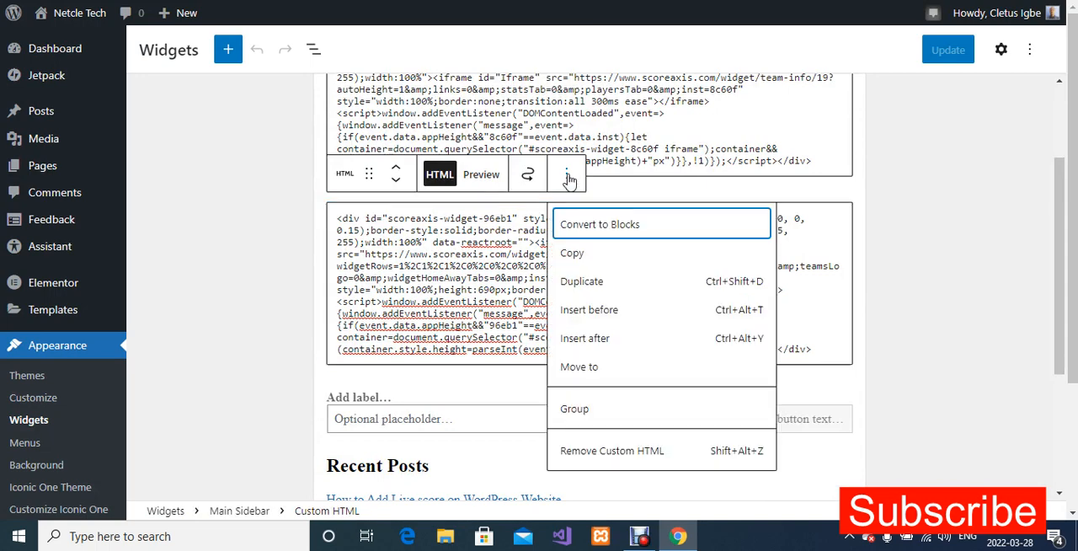
pyautogui.click(612, 450)
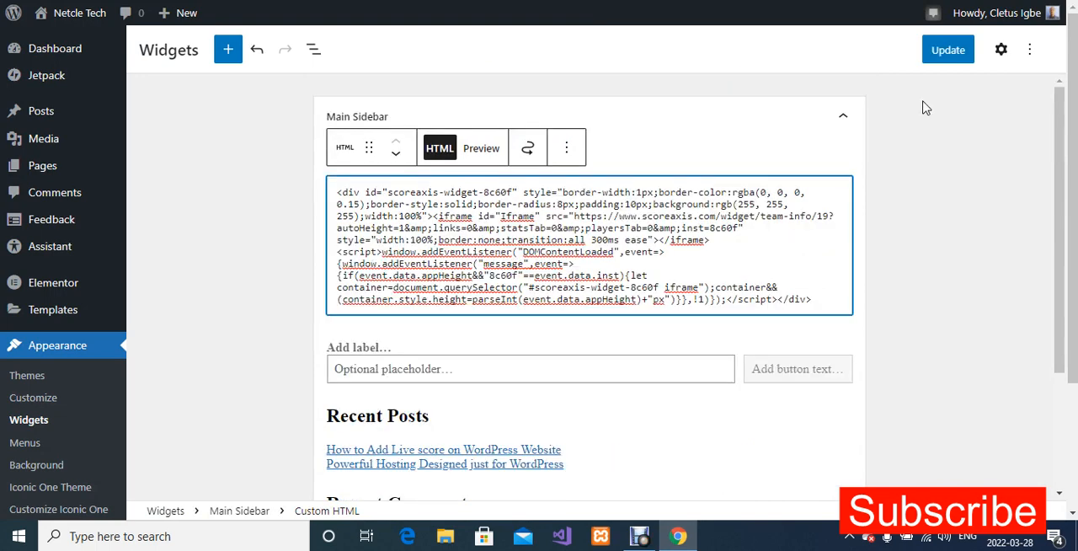
pyautogui.click(941, 63)
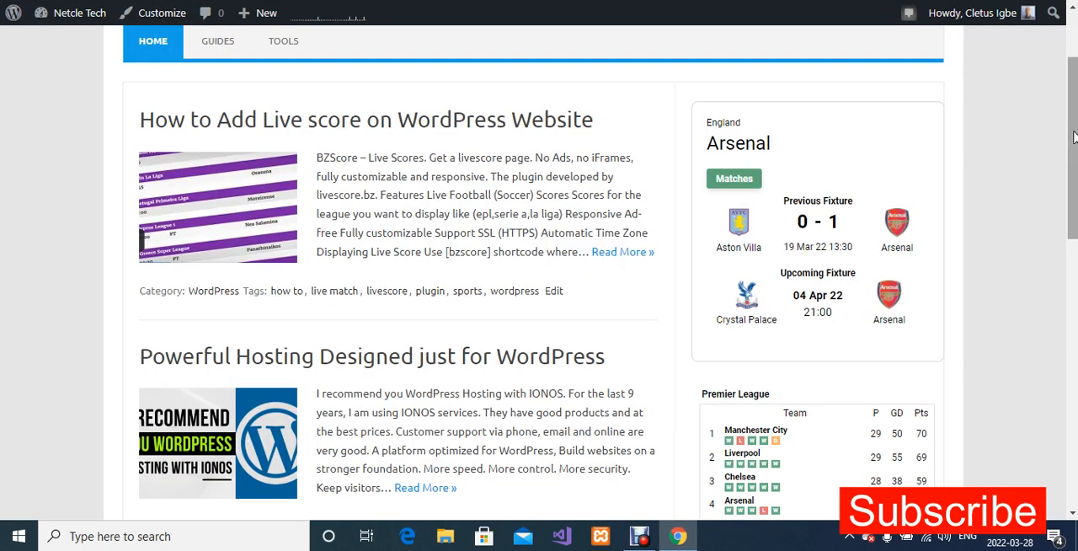
# Reload the site homepage and check which widgets the sidebar shows without the league table block.
pyautogui.moveTo(1074, 135); pyautogui.dragTo(1074, 194)
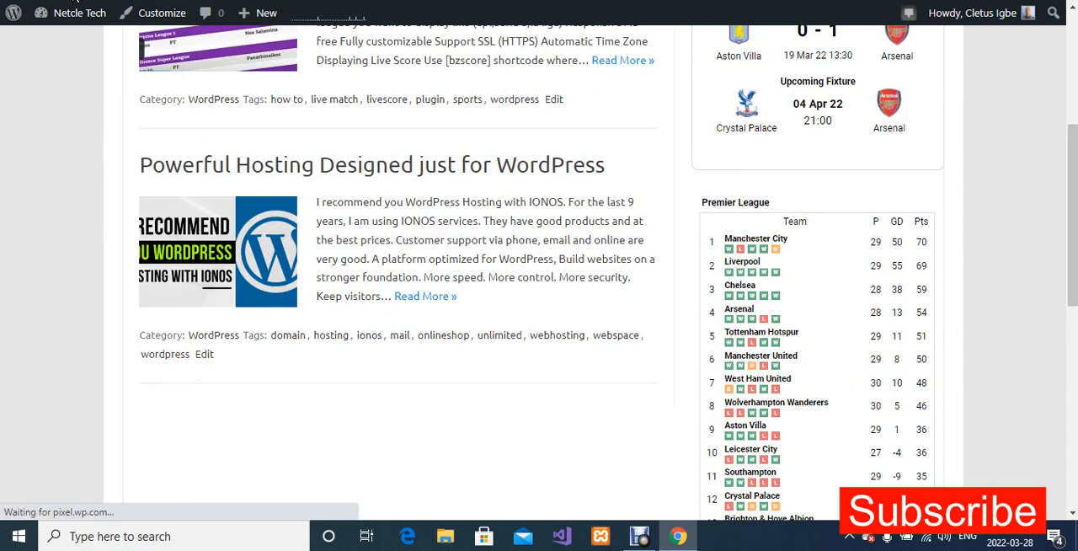
pyautogui.scroll(4, 597, 212)
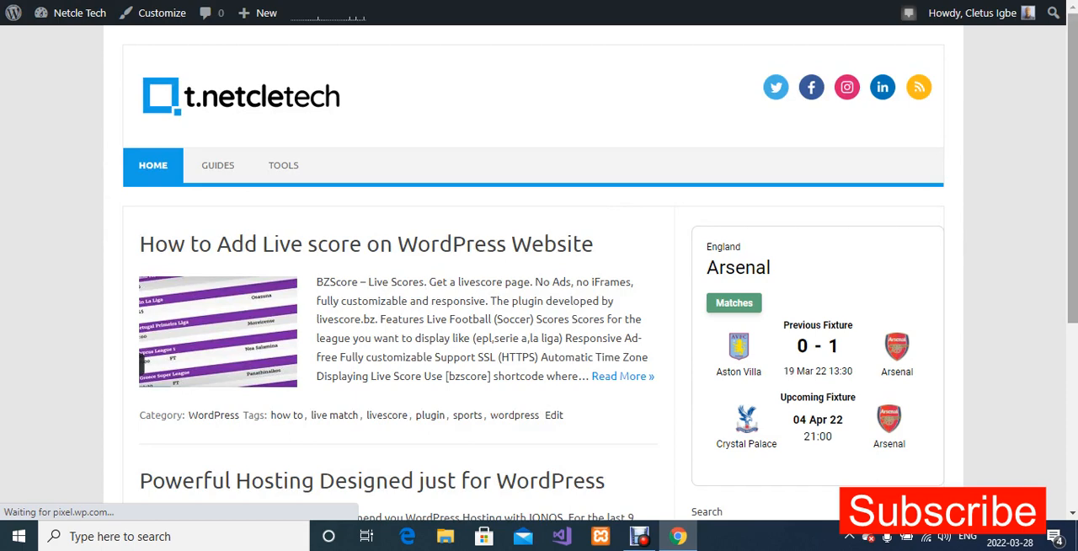
pyautogui.scroll(-3, 803, 88)
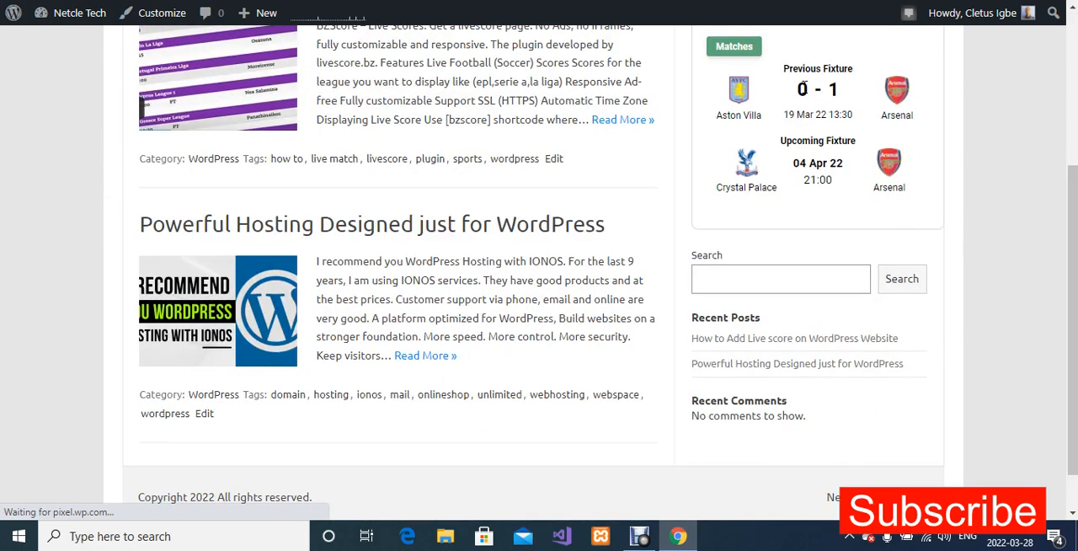
pyautogui.scroll(1, 1067, 130)
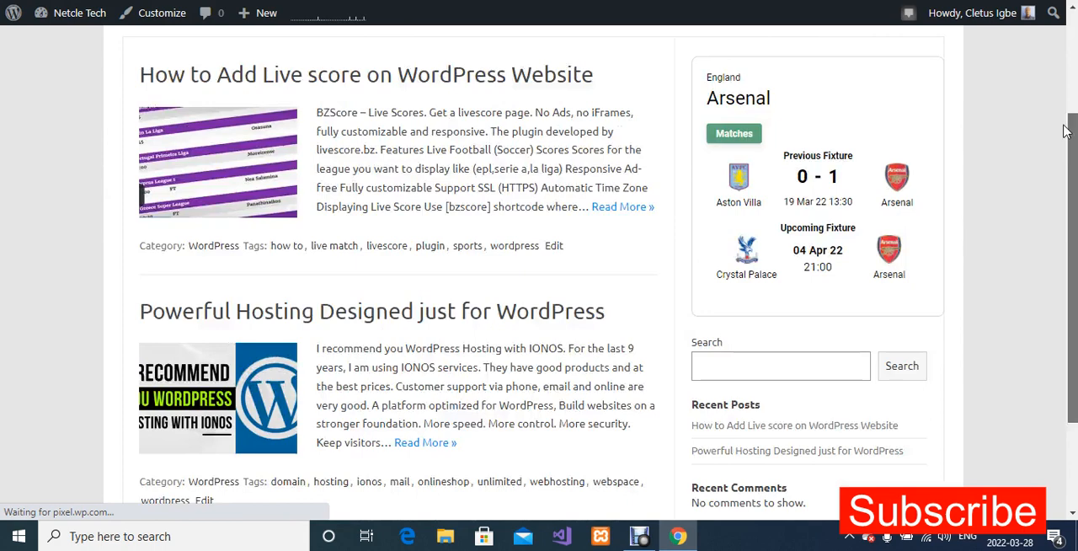
pyautogui.moveTo(1064, 126); pyautogui.dragTo(1061, 131)
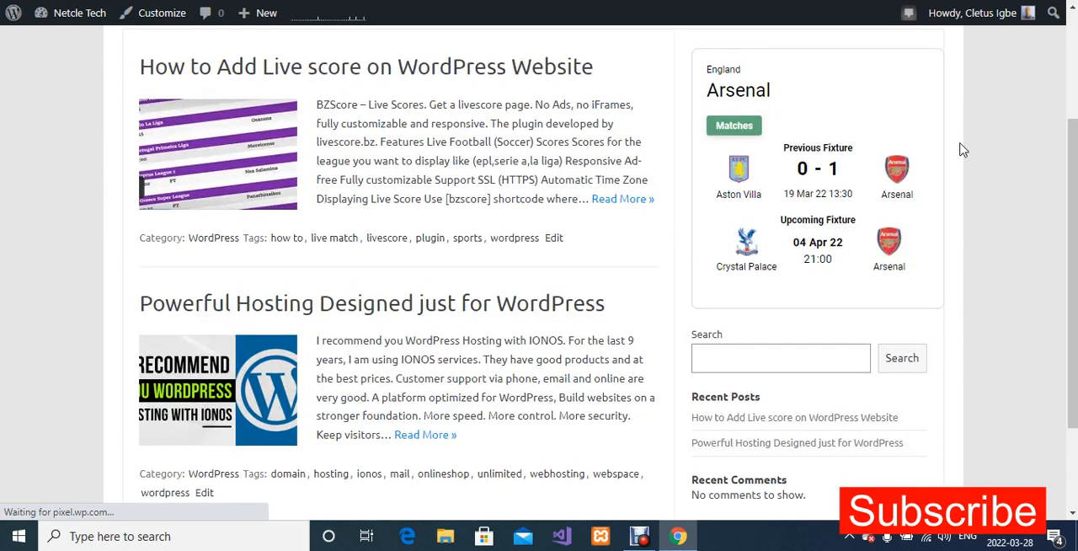
pyautogui.scroll(1, 963, 150)
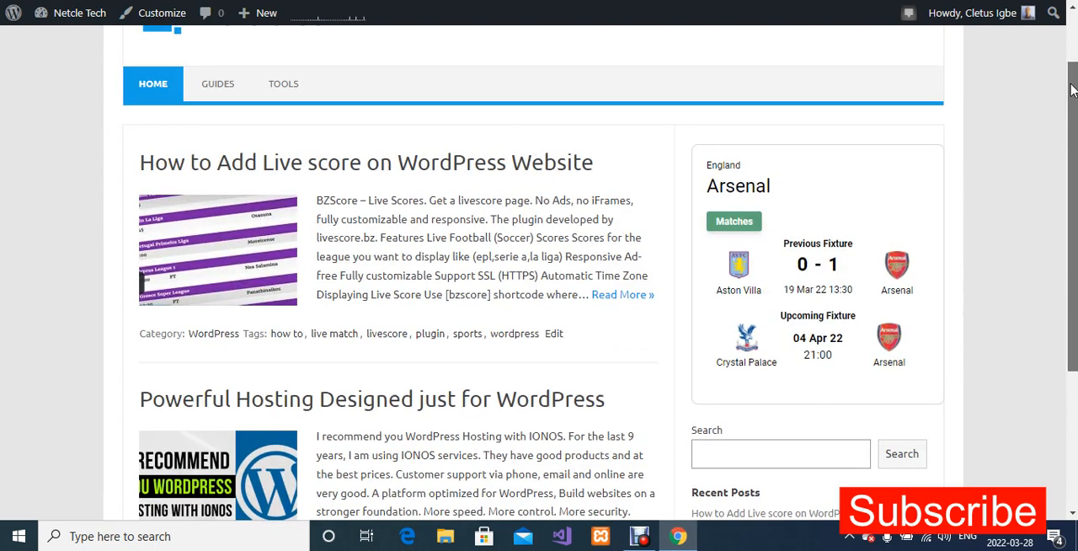
pyautogui.moveTo(1070, 79); pyautogui.dragTo(1069, 74)
pyautogui.moveTo(1071, 74); pyautogui.dragTo(1072, 59)
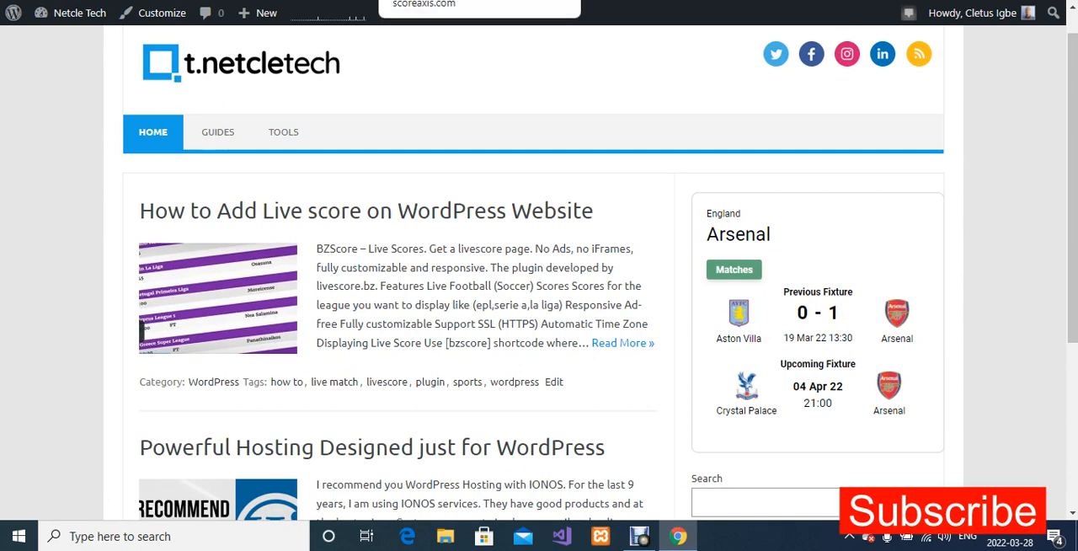
# Switch to the ScoreAxis League Table Widget page and examine its display options and Premier League table preview.
pyautogui.click(446, 2)
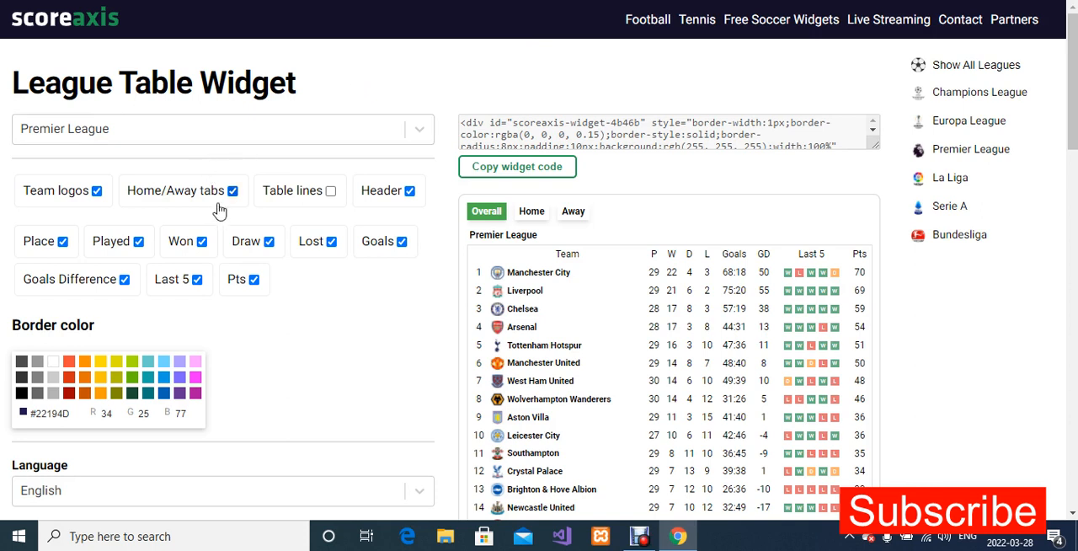
pyautogui.scroll(-1, 296, 234)
pyautogui.scroll(-3, 296, 234)
pyautogui.scroll(1, 392, 200)
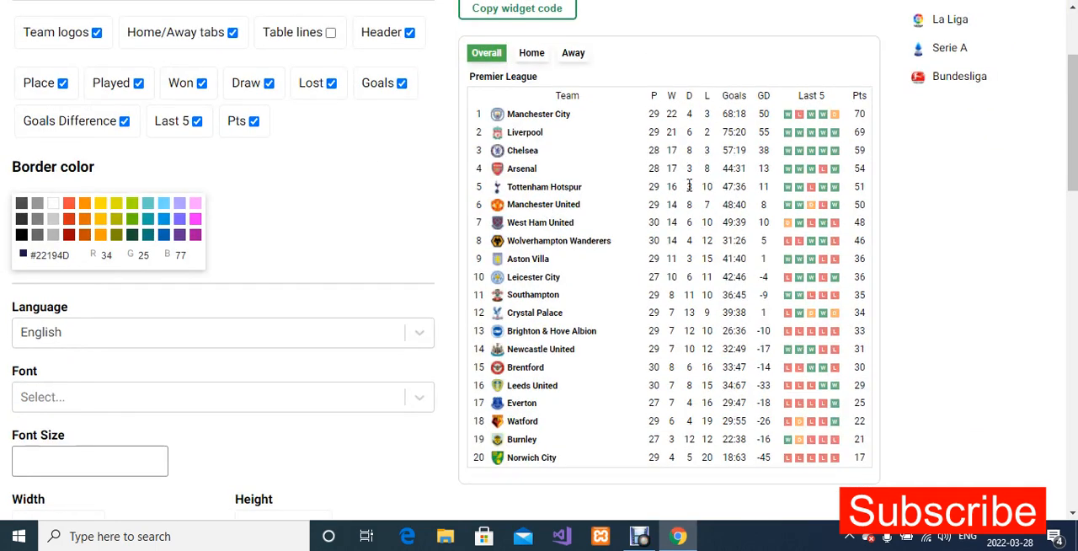
pyautogui.scroll(1, 689, 186)
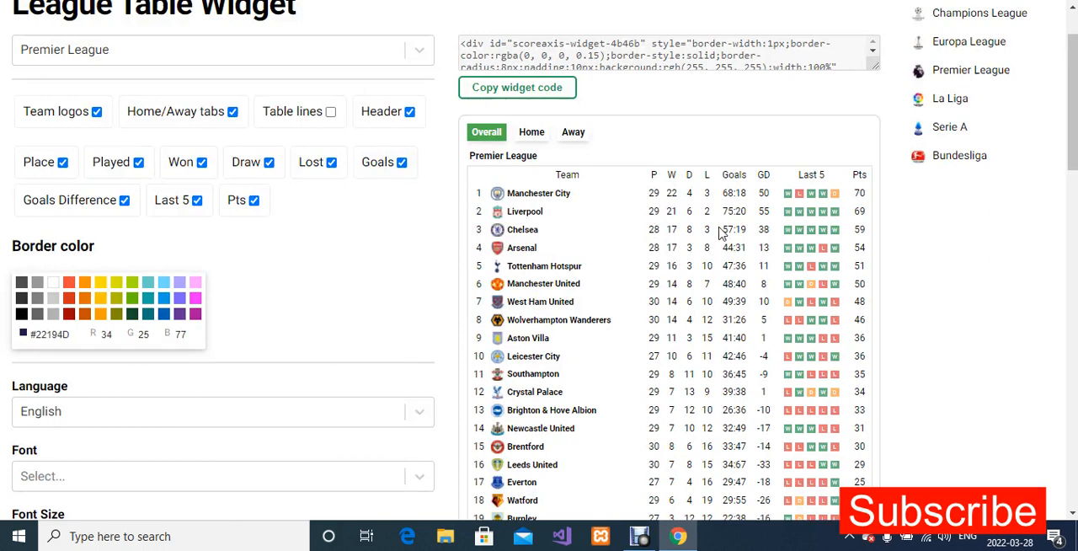
pyautogui.scroll(1, 720, 232)
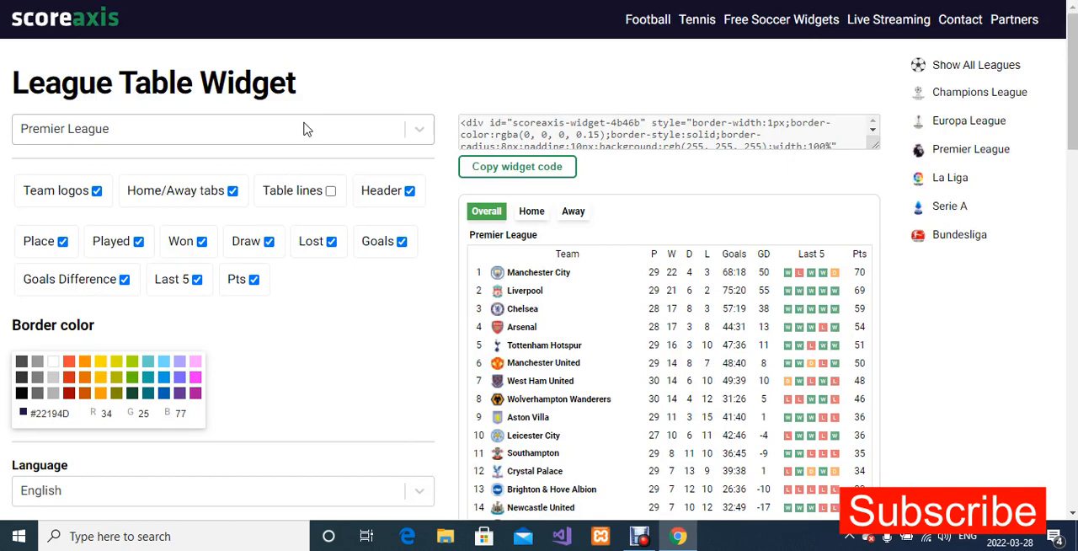
# Set the widget's league to Spain's La Liga and look through its full standings preview.
pyautogui.click(407, 137)
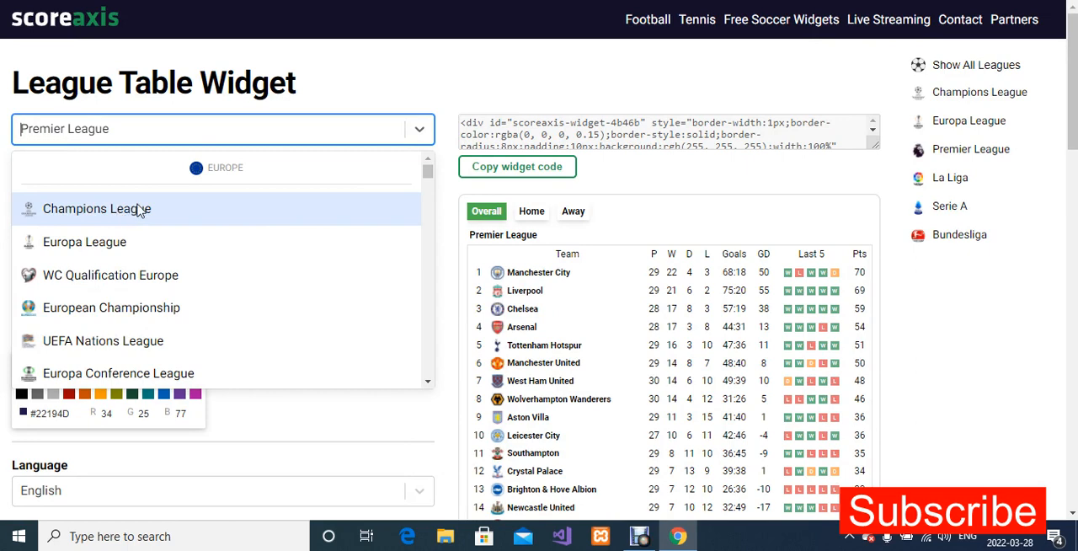
pyautogui.click(429, 382)
pyautogui.click(430, 383)
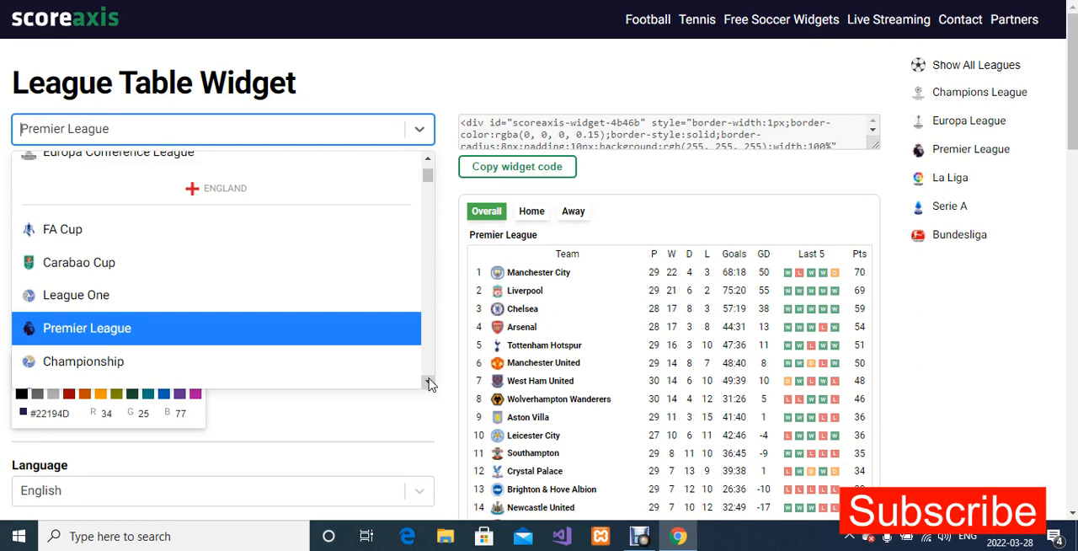
pyautogui.click(430, 384)
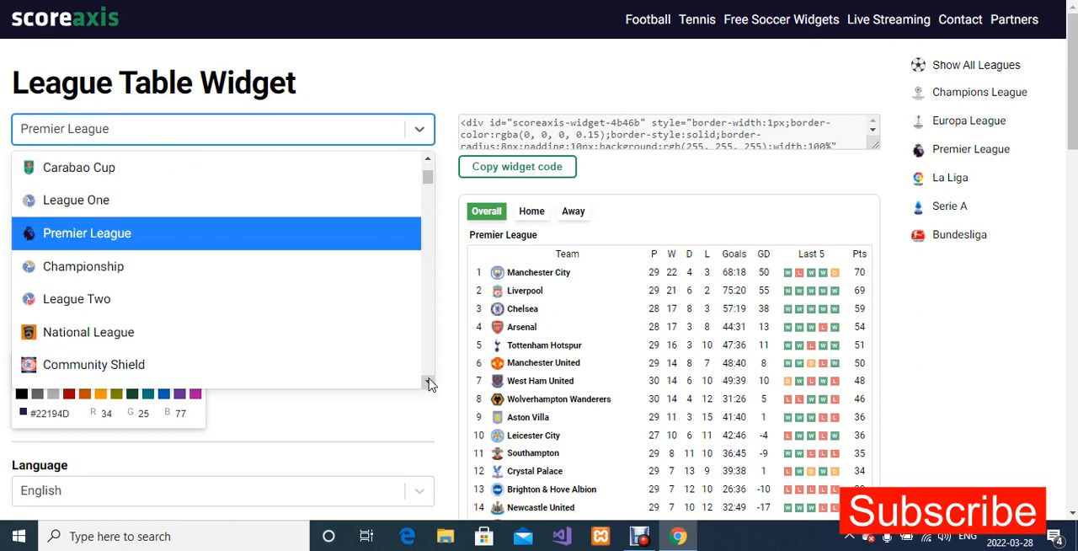
pyautogui.click(429, 383)
pyautogui.click(429, 383)
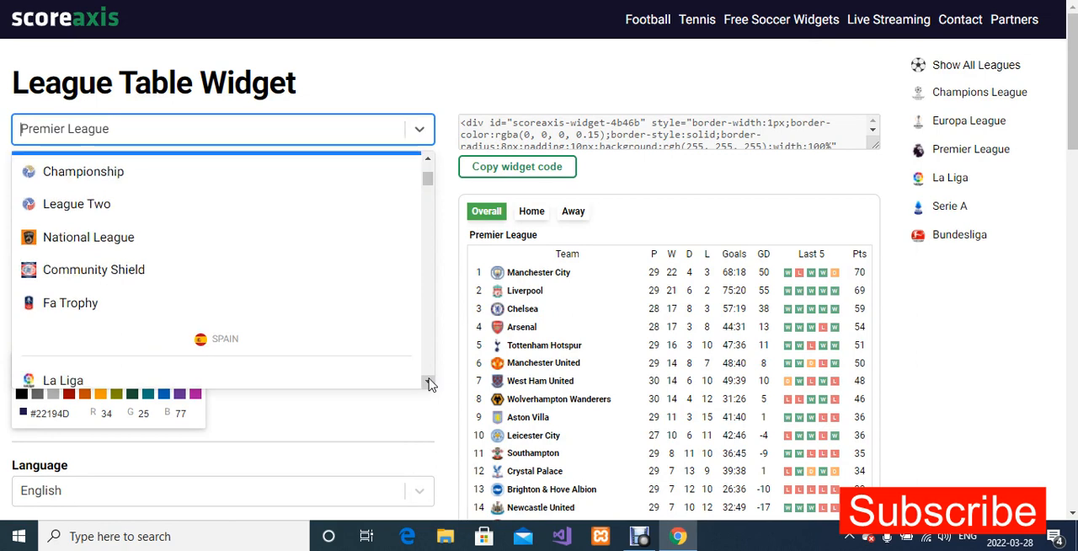
pyautogui.click(430, 383)
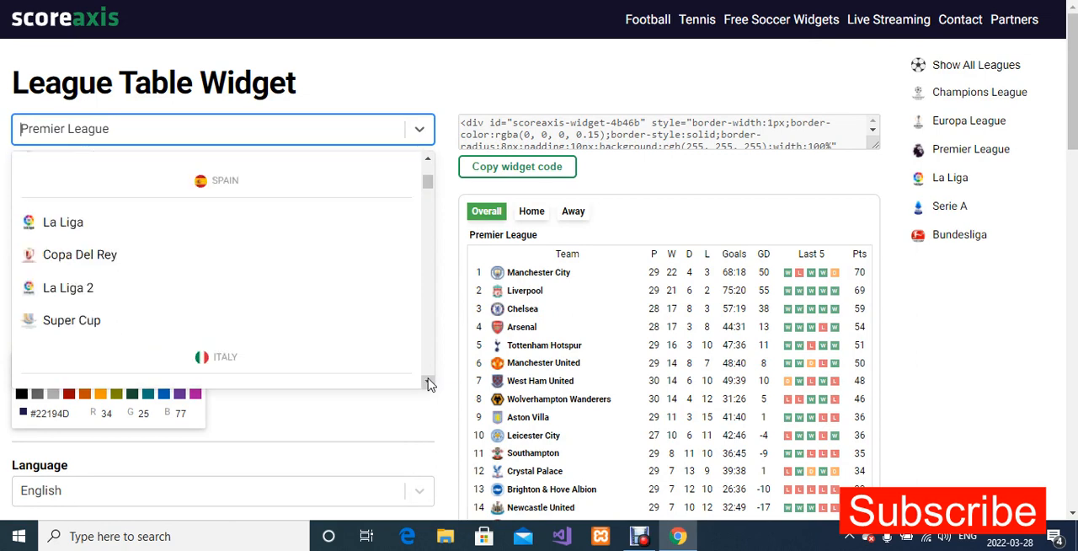
pyautogui.click(77, 225)
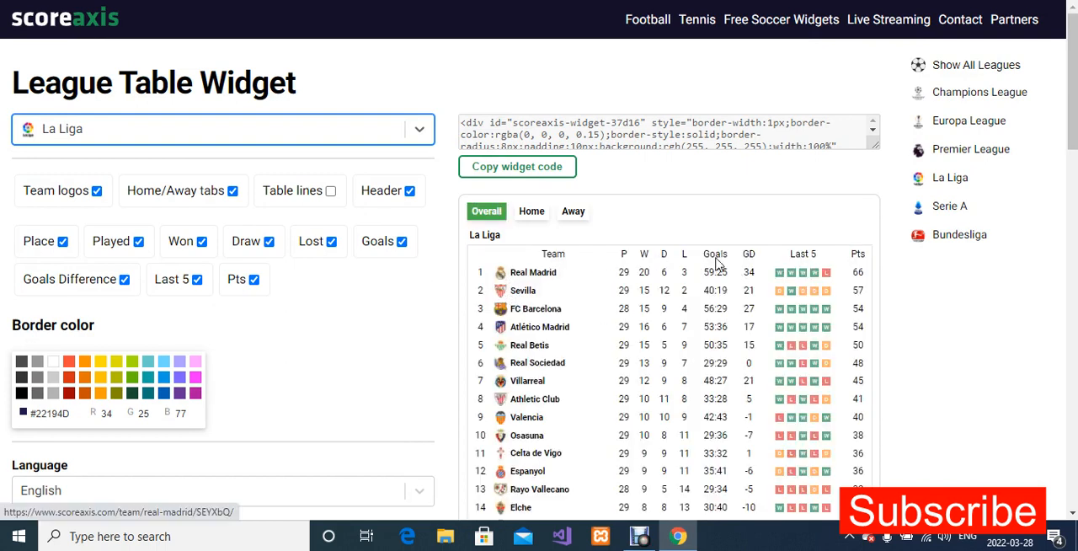
pyautogui.scroll(-2, 874, 317)
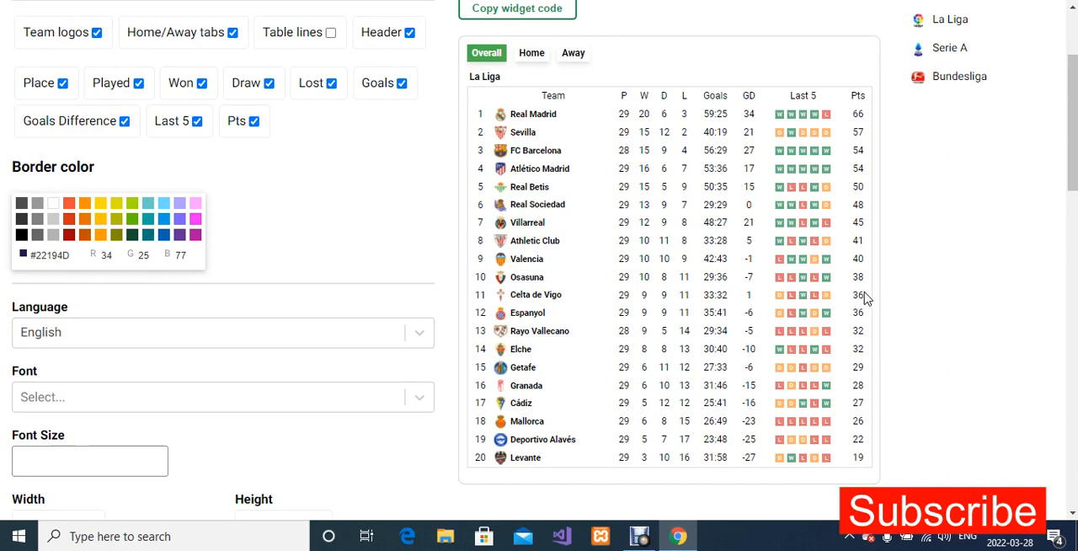
pyautogui.scroll(2, 868, 296)
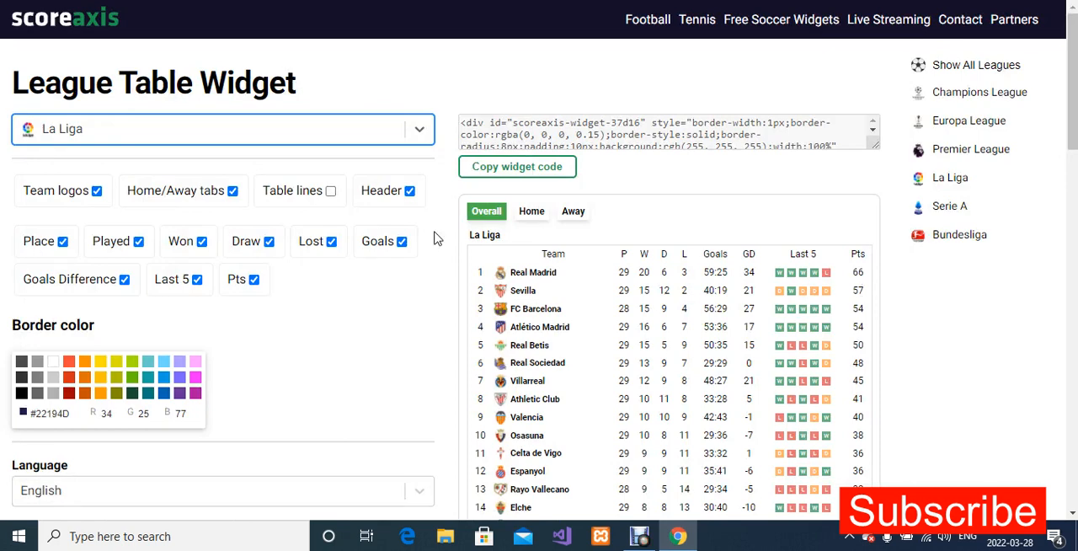
# Set the widget's league back to England's Premier League, trying a search for "Pre" before picking it from the league list.
pyautogui.click(429, 135)
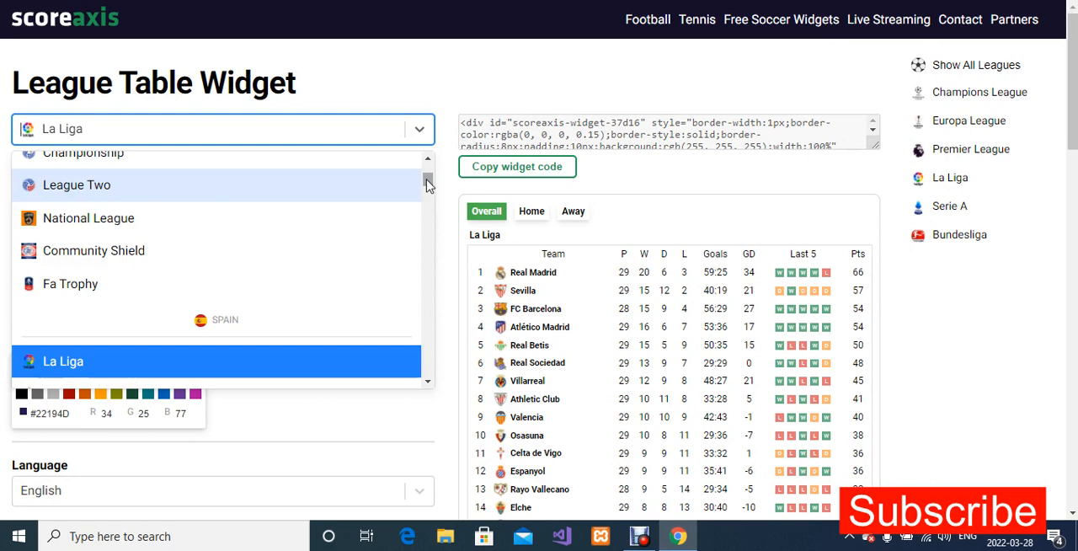
pyautogui.click(268, 132)
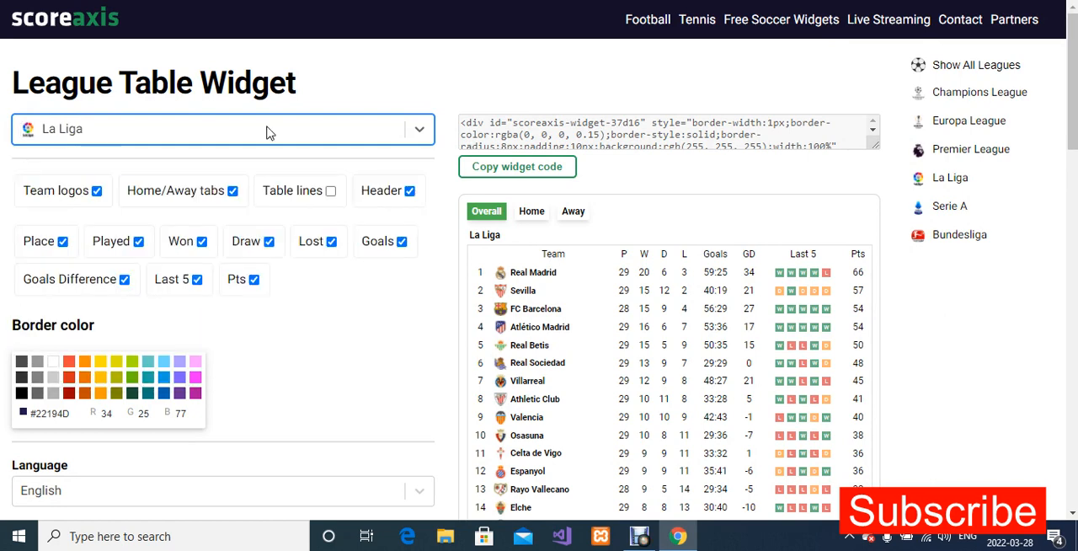
pyautogui.write('Pre')
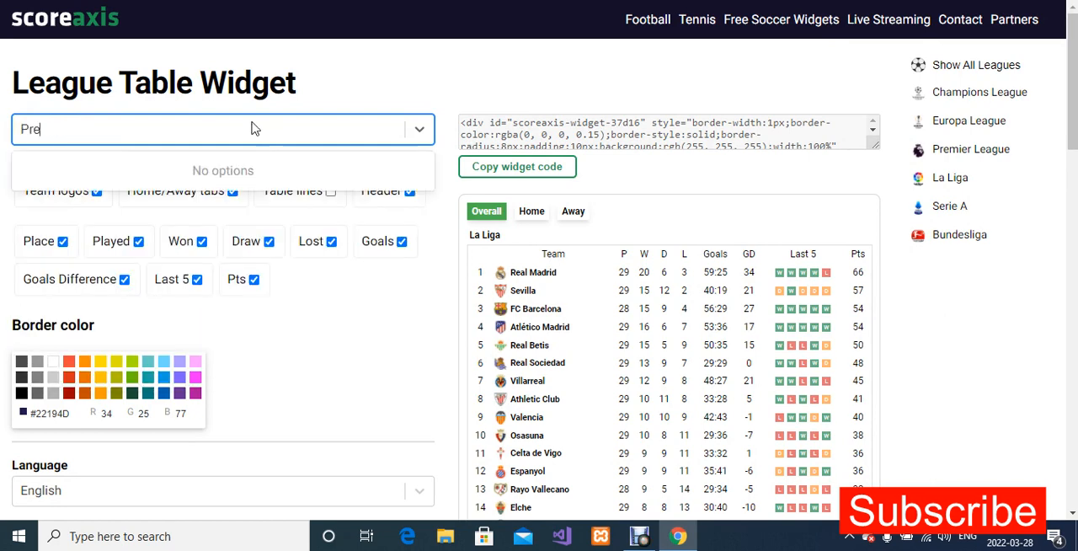
pyautogui.click(419, 130)
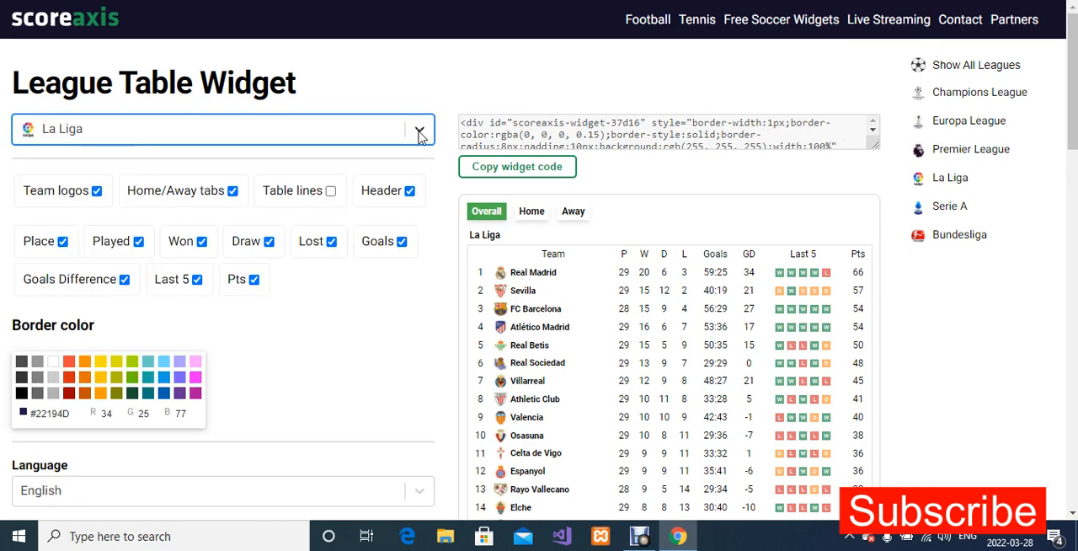
pyautogui.click(419, 131)
pyautogui.moveTo(429, 190); pyautogui.dragTo(430, 168)
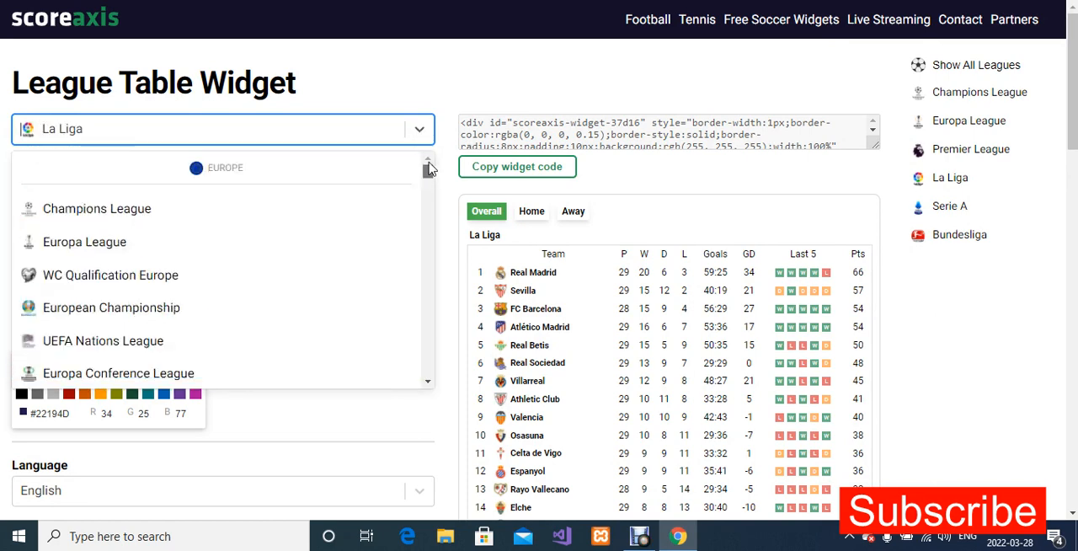
pyautogui.click(428, 384)
pyautogui.click(169, 296)
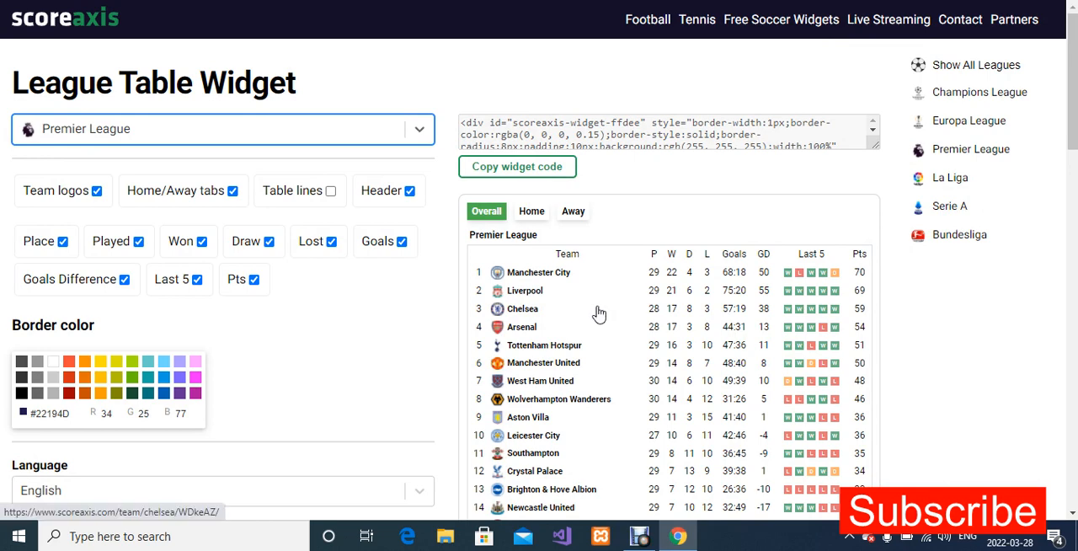
# Hide the team logos and the Won, Draw, Lost, Goals and Last 5 columns in the league table widget.
pyautogui.scroll(-1, 599, 311)
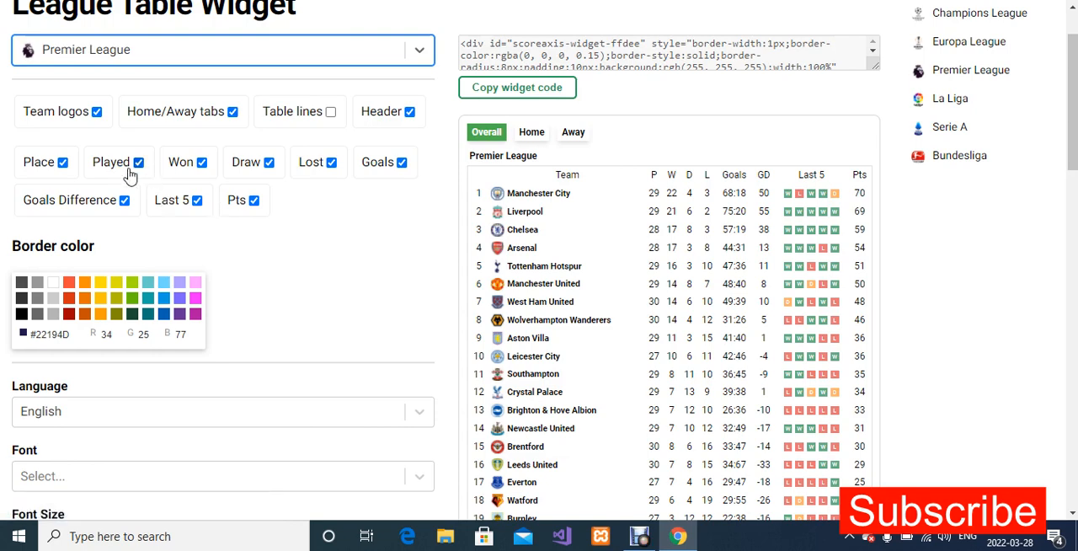
pyautogui.click(97, 116)
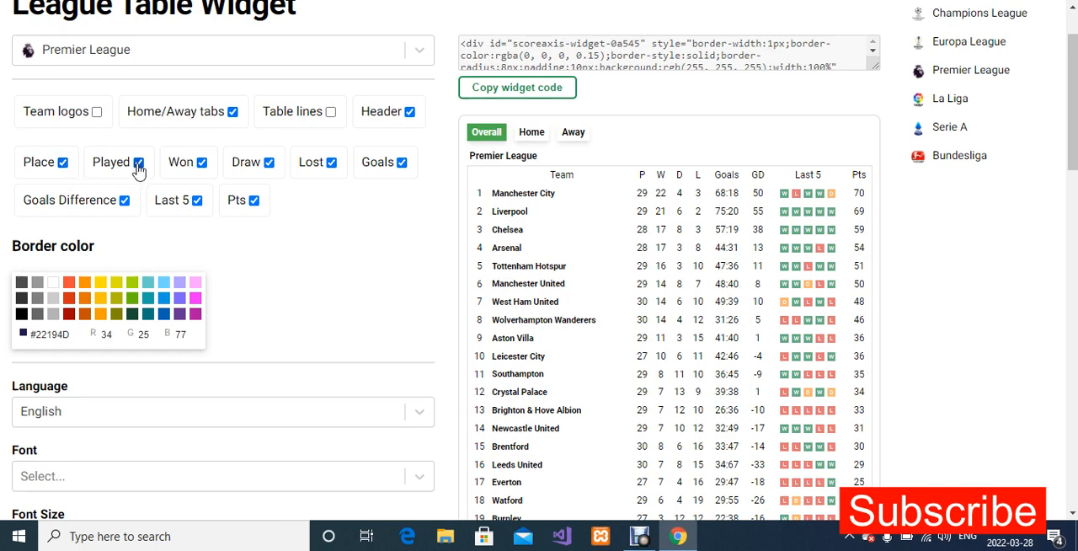
pyautogui.click(201, 164)
pyautogui.click(269, 163)
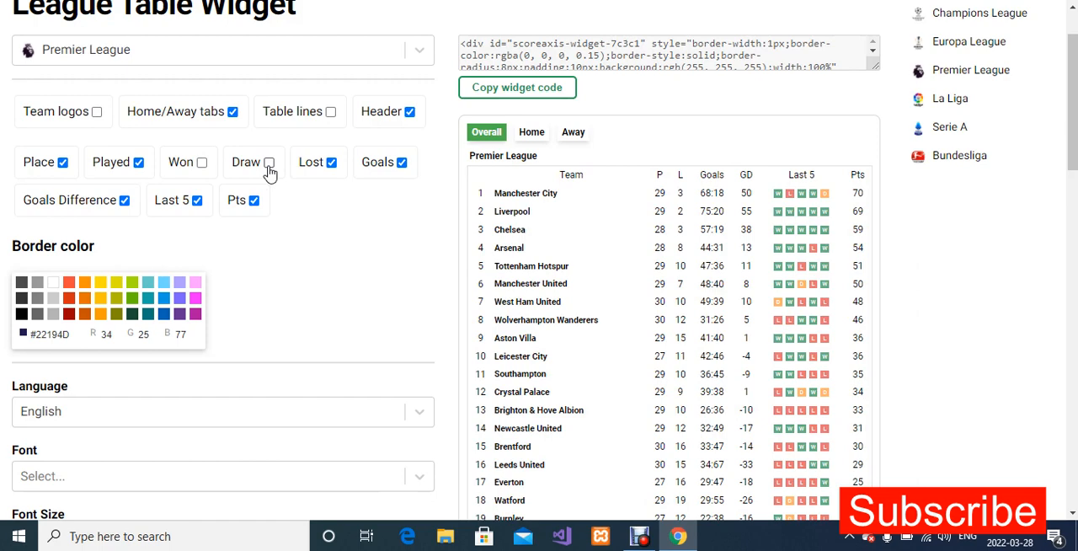
pyautogui.click(331, 162)
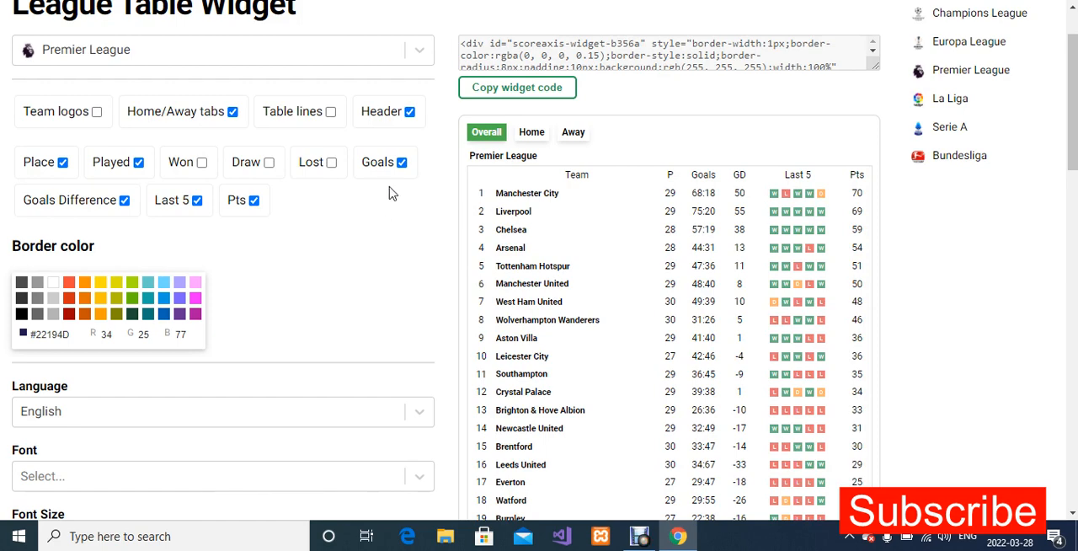
pyautogui.click(401, 162)
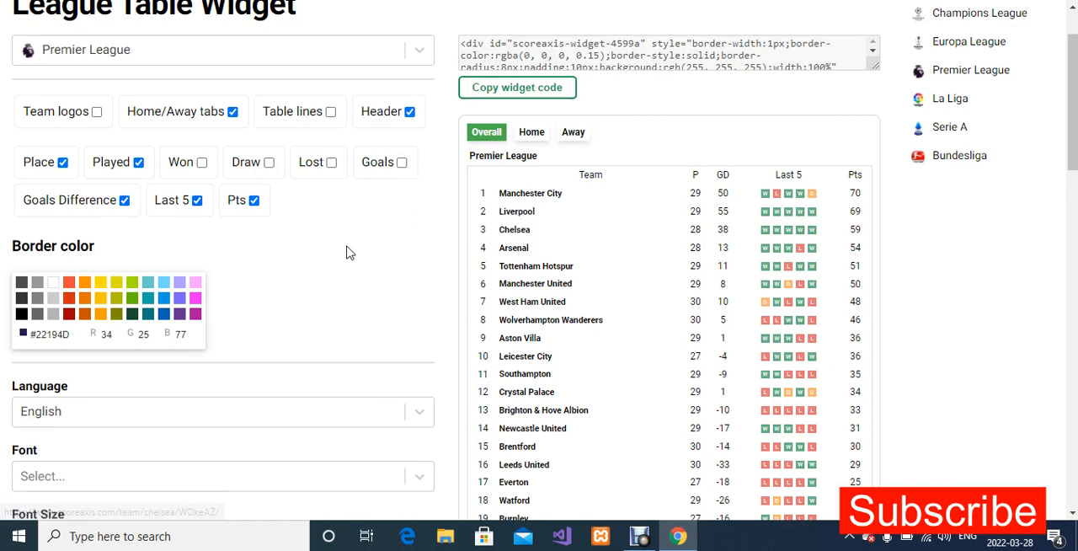
pyautogui.click(197, 200)
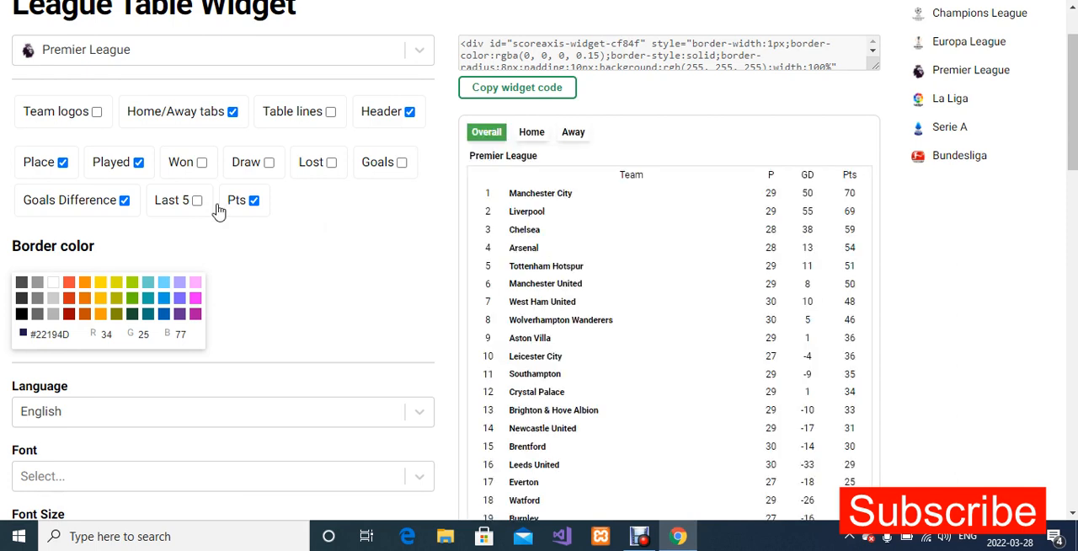
# Turn on the widget's team logos and table lines, and disable its links.
pyautogui.click(97, 111)
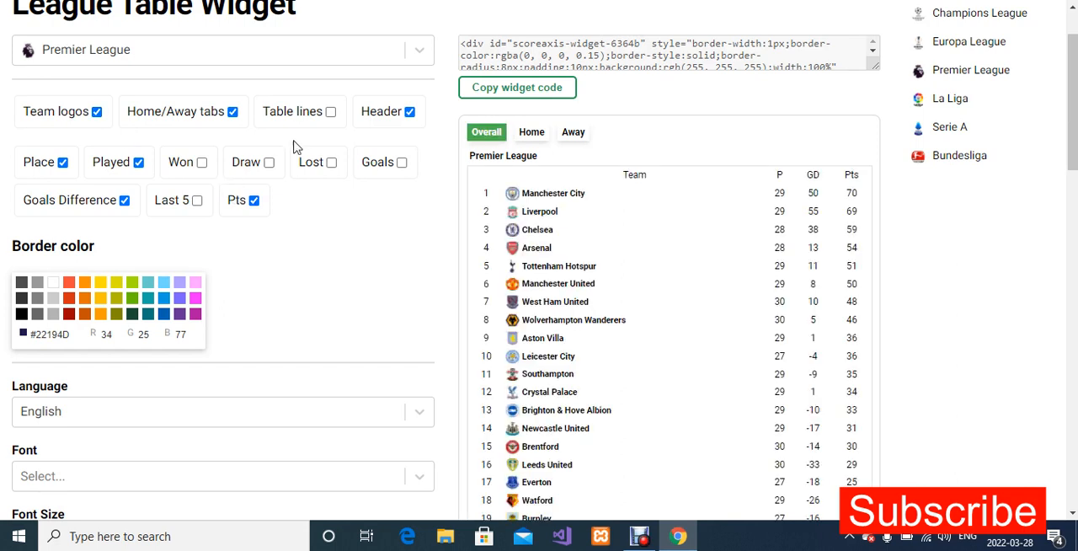
pyautogui.click(330, 113)
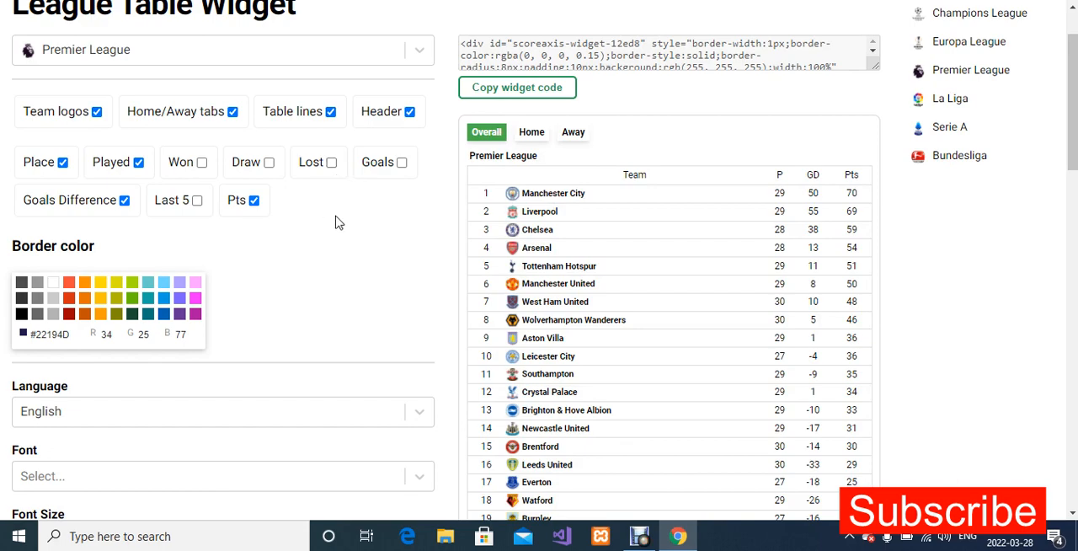
pyautogui.scroll(-2, 347, 221)
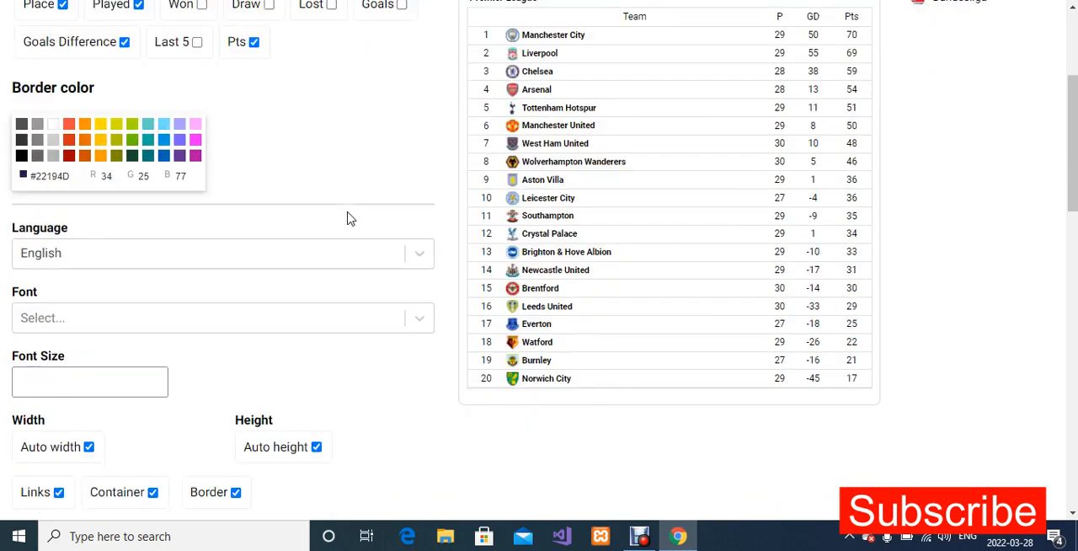
pyautogui.scroll(-3, 347, 218)
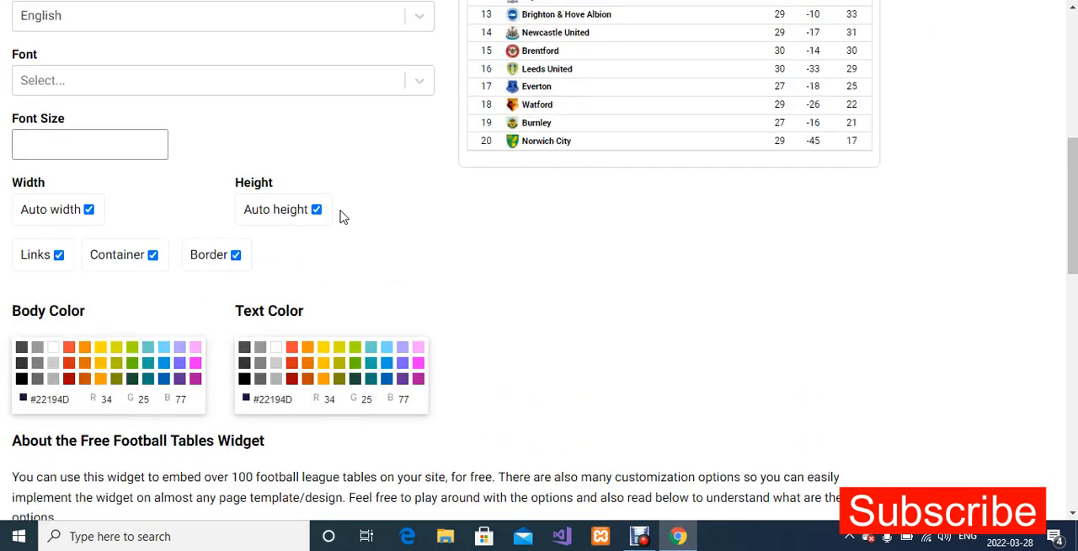
pyautogui.click(59, 255)
# Turn off the widget's auto height and set its height in pixels, trying 690 and 680 and settling on 660.
pyautogui.scroll(1, 371, 264)
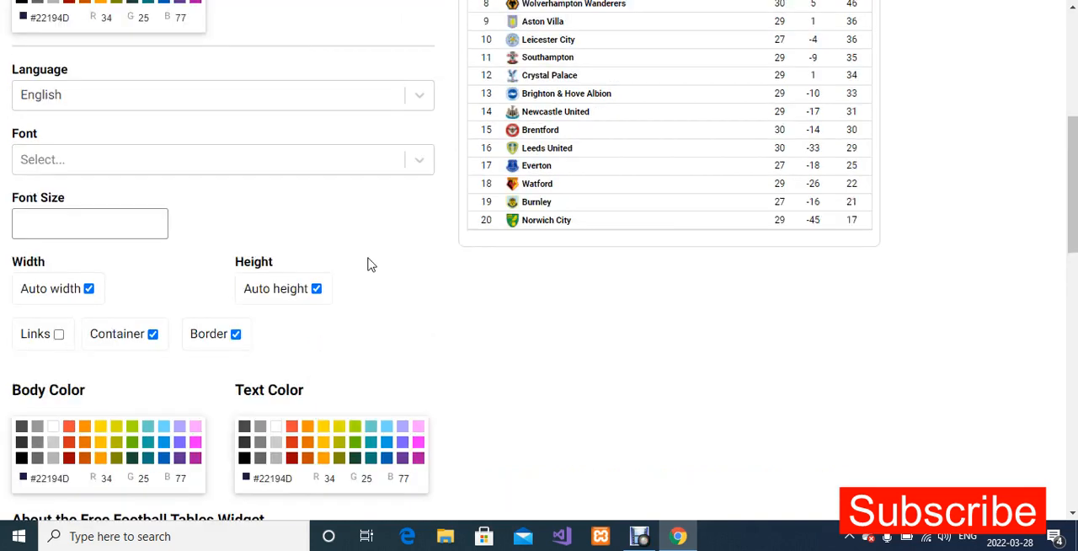
pyautogui.click(316, 289)
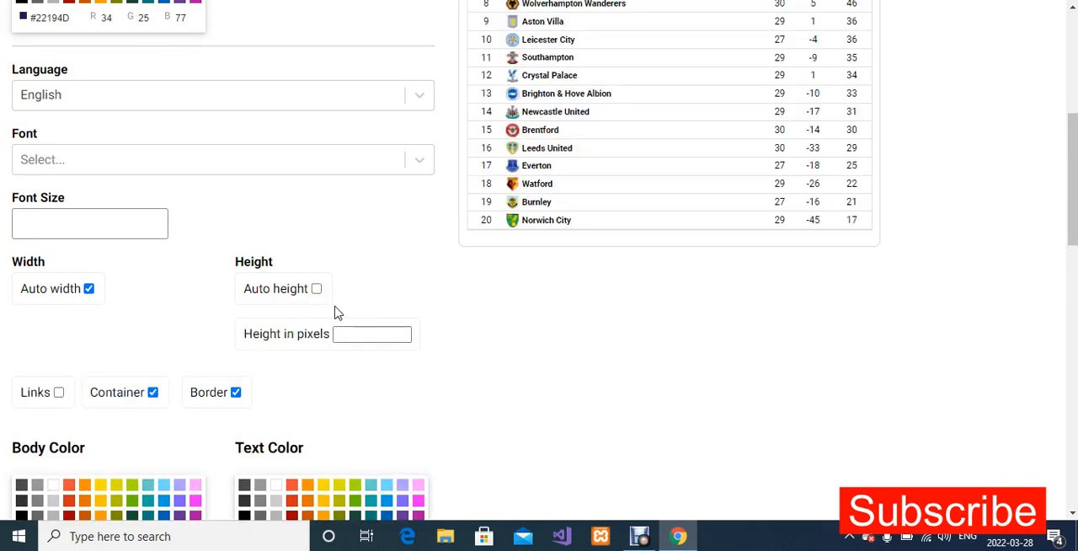
pyautogui.click(372, 336)
pyautogui.write('690')
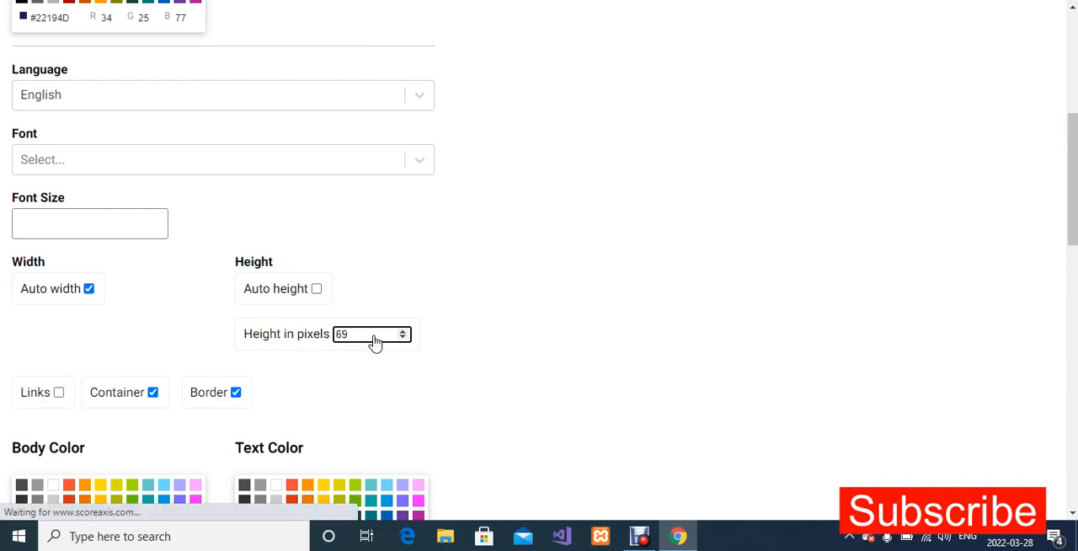
pyautogui.press('BackSpace')
pyautogui.press('BackSpace')
pyautogui.write('80')
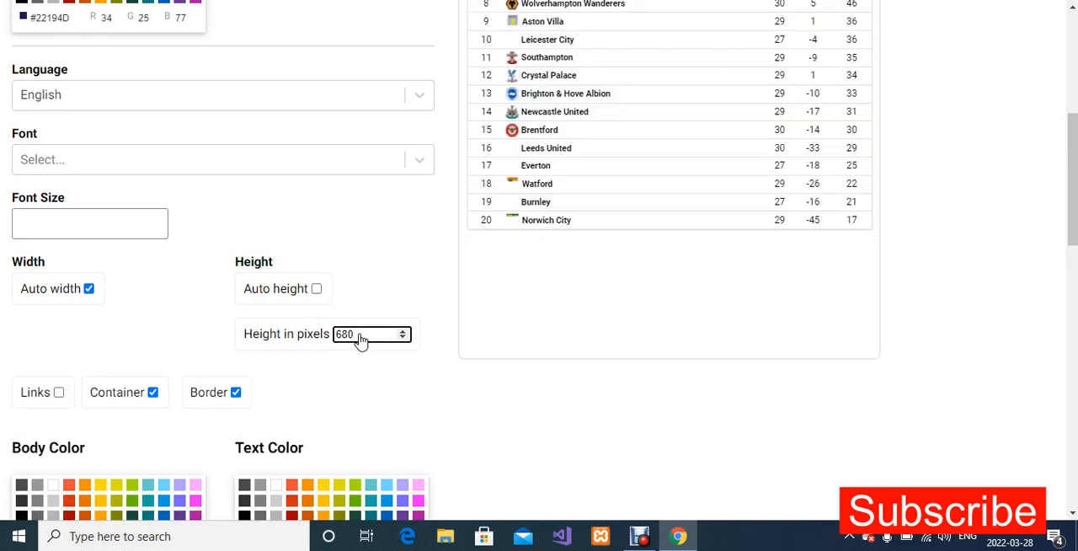
pyautogui.press('BackSpace')
pyautogui.press('BackSpace')
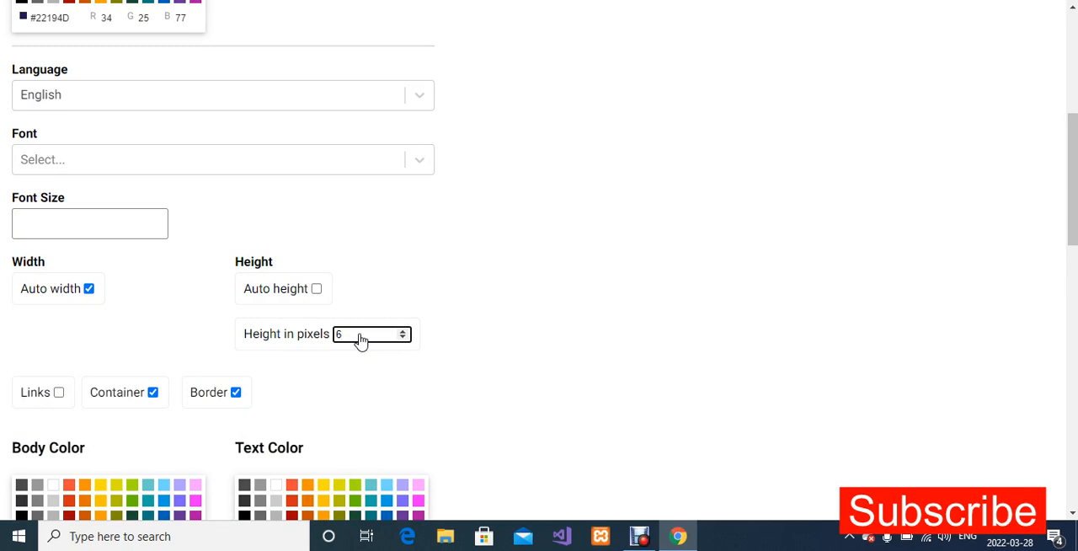
pyautogui.write('60')
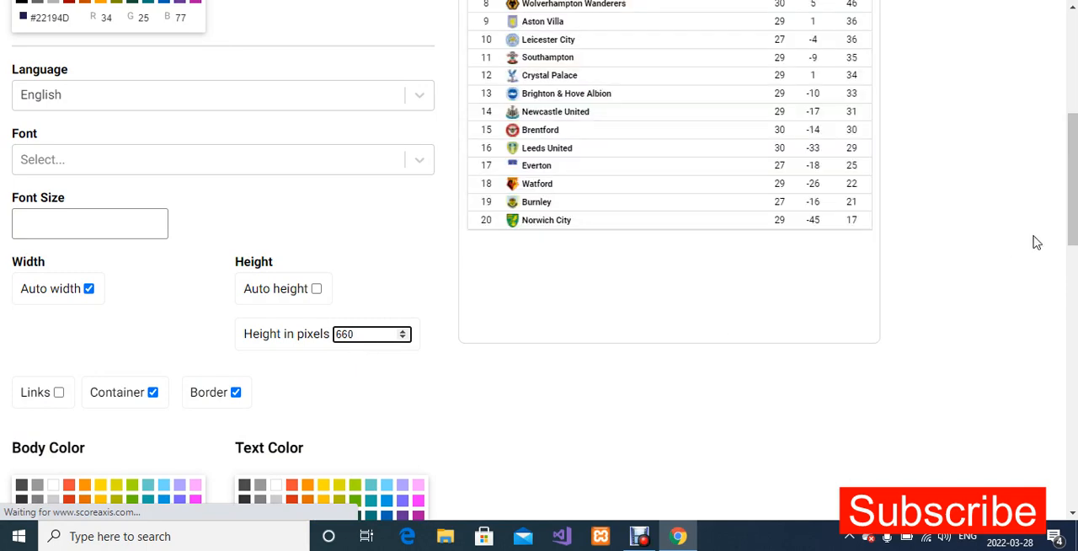
# Turn off the league table widget's border and check the resulting table preview.
pyautogui.moveTo(1071, 202); pyautogui.dragTo(1071, 131)
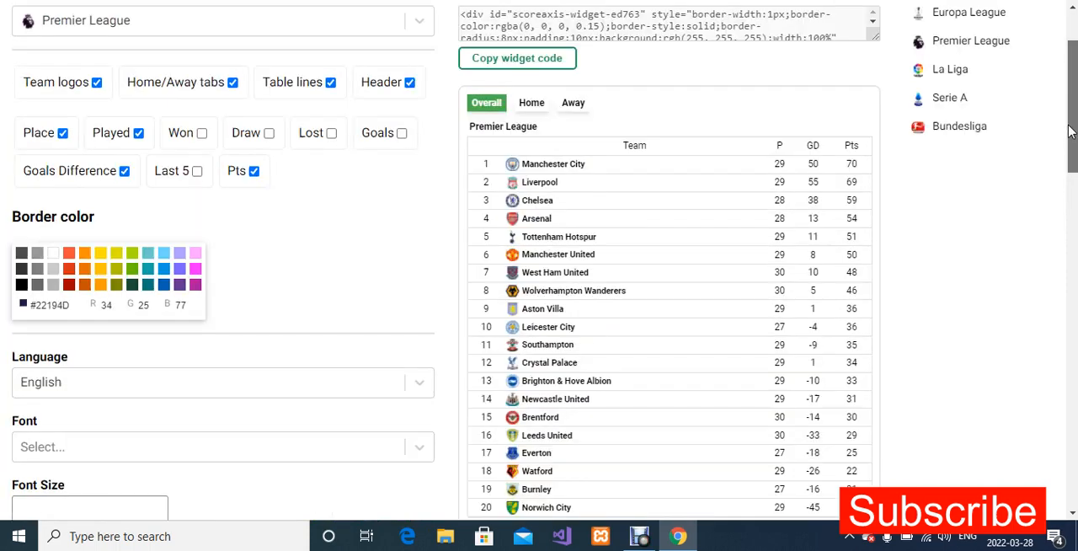
pyautogui.moveTo(1069, 132); pyautogui.dragTo(1069, 125)
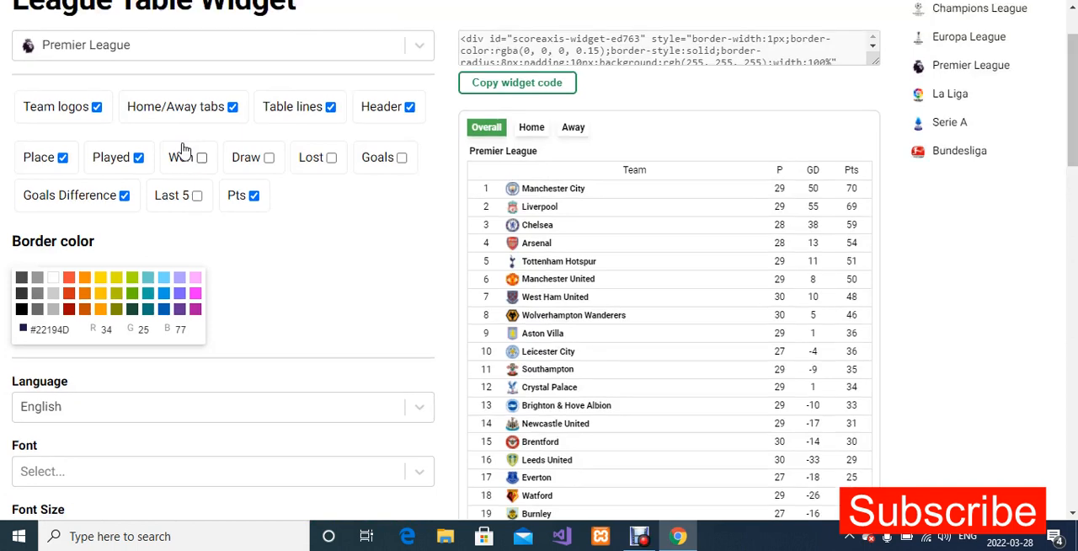
pyautogui.scroll(-5, 298, 236)
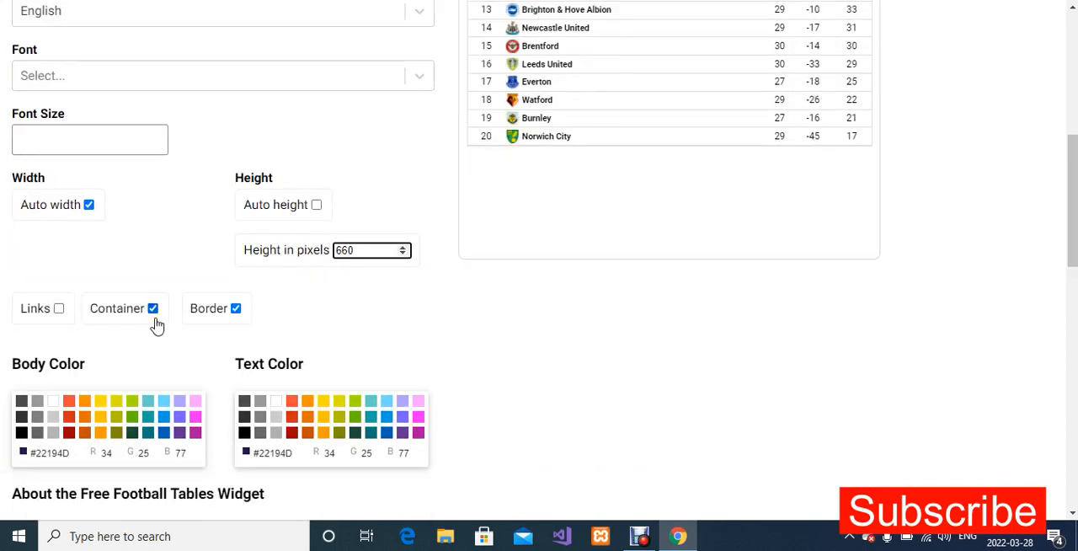
pyautogui.click(236, 308)
pyautogui.scroll(2, 424, 300)
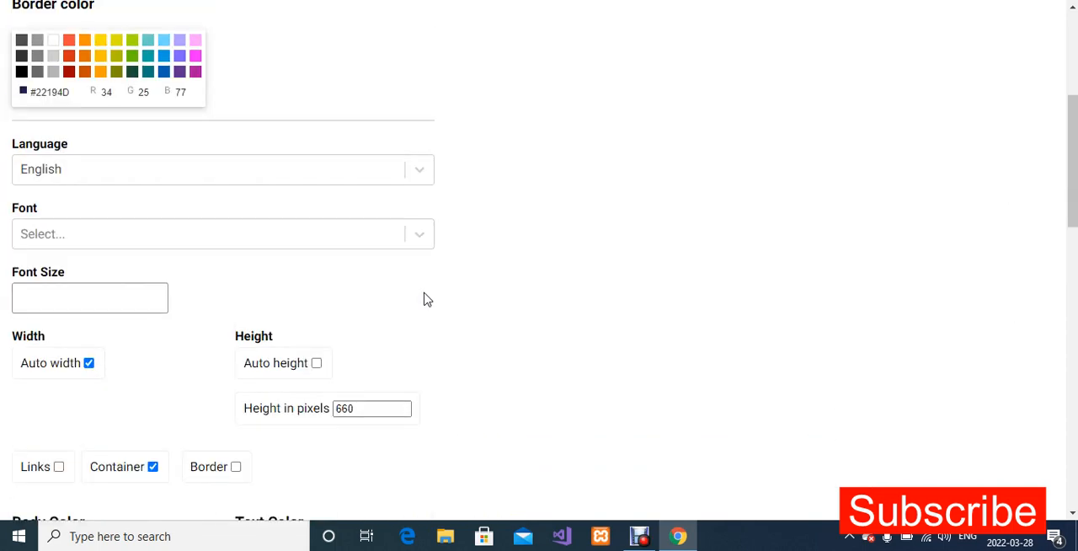
pyautogui.scroll(3, 423, 301)
pyautogui.scroll(1, 426, 299)
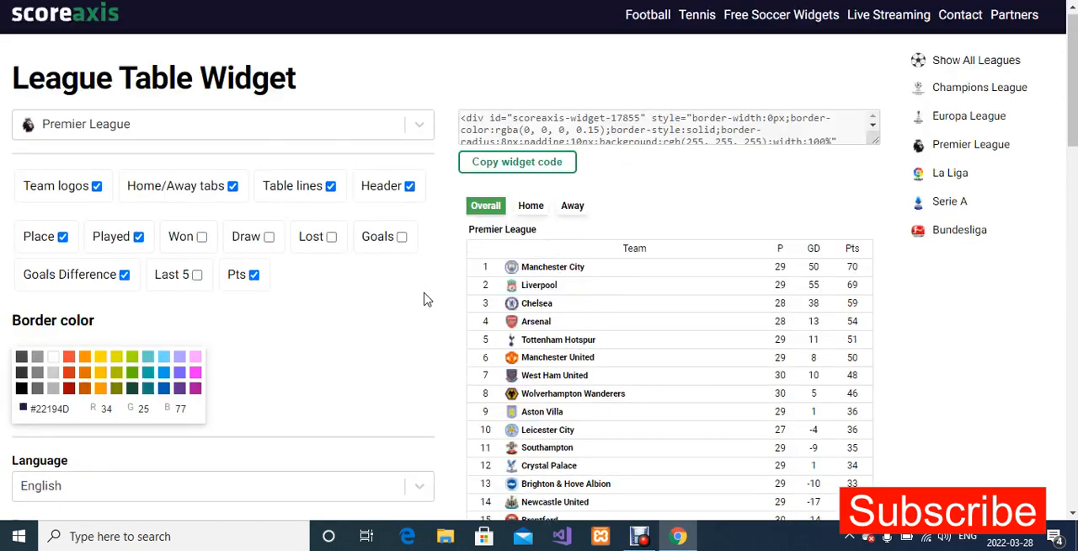
pyautogui.scroll(-5, 426, 299)
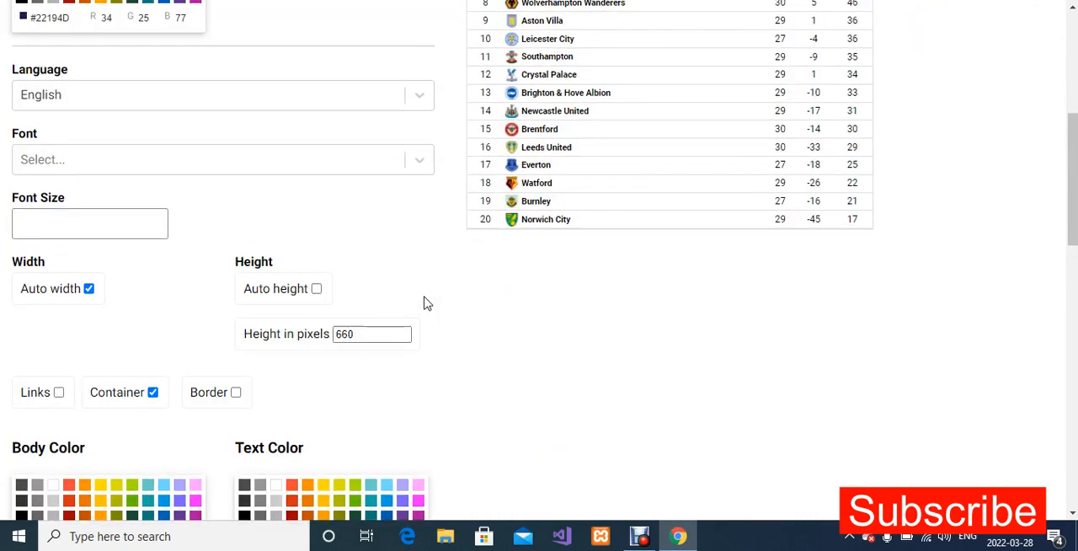
pyautogui.scroll(3, 425, 303)
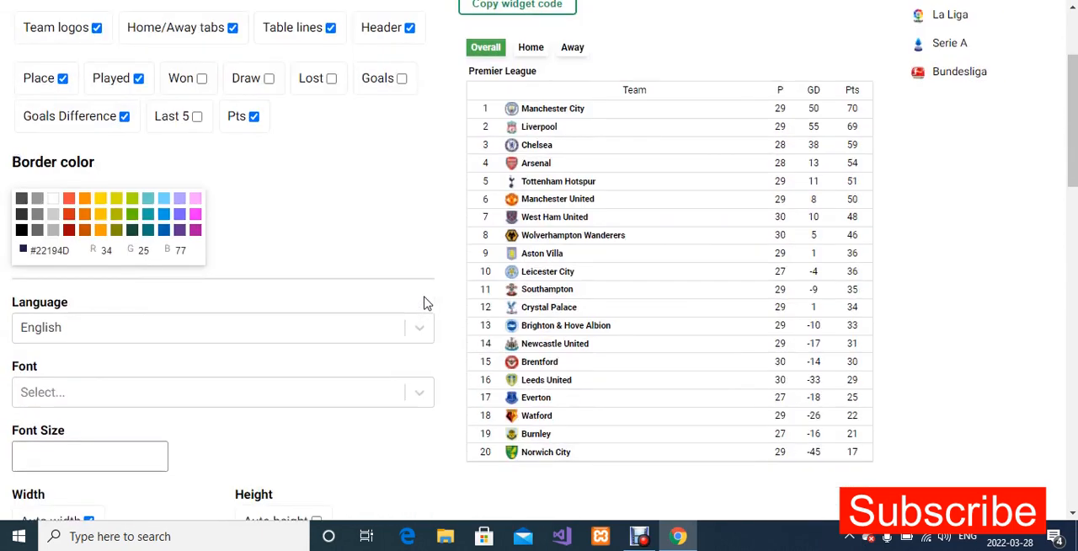
pyautogui.scroll(2, 425, 303)
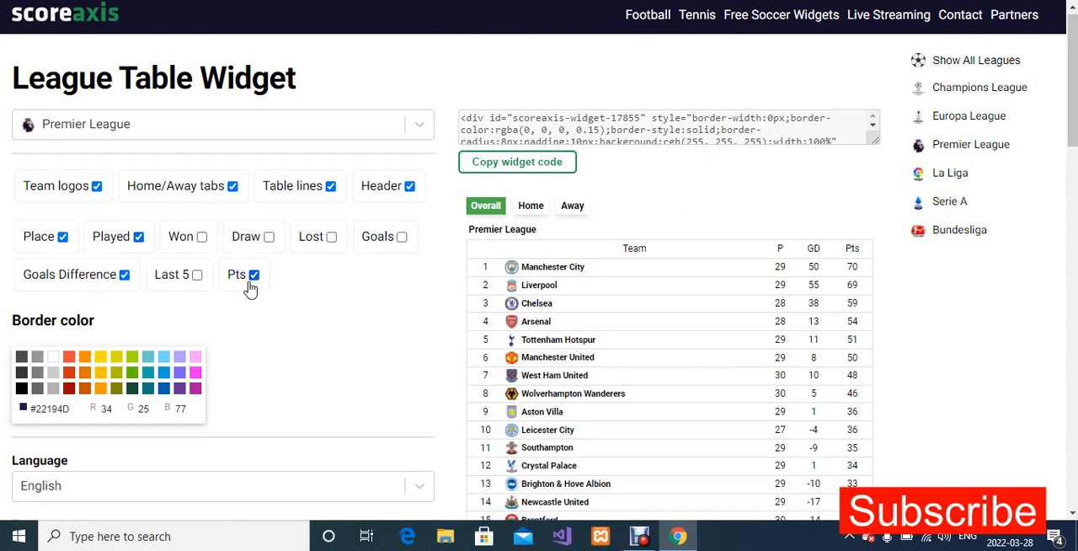
# Review the widget's display and size settings, and copy the full Premier League table widget code.
pyautogui.scroll(-2, 253, 286)
pyautogui.scroll(-4, 251, 286)
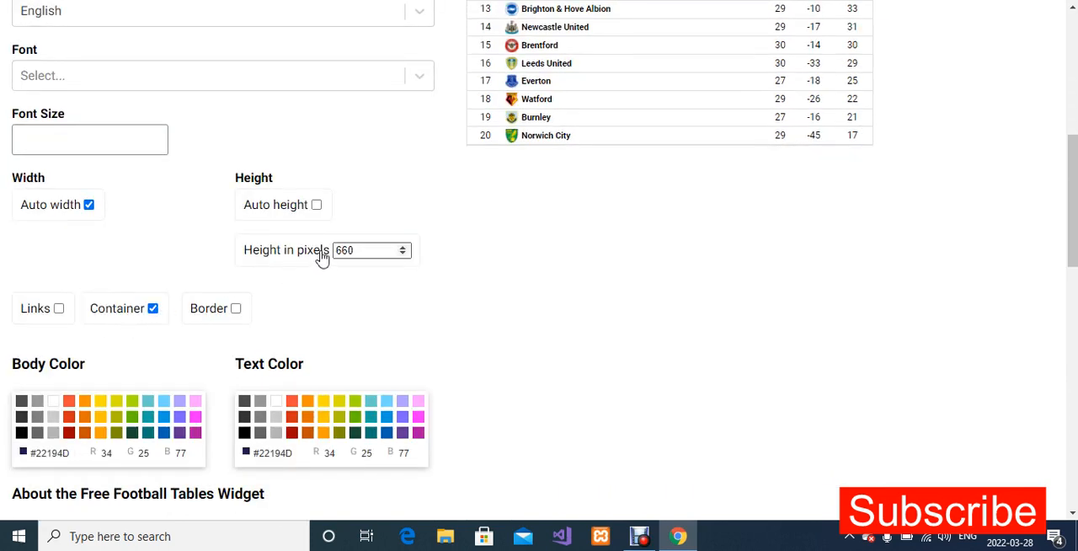
pyautogui.scroll(6, 367, 266)
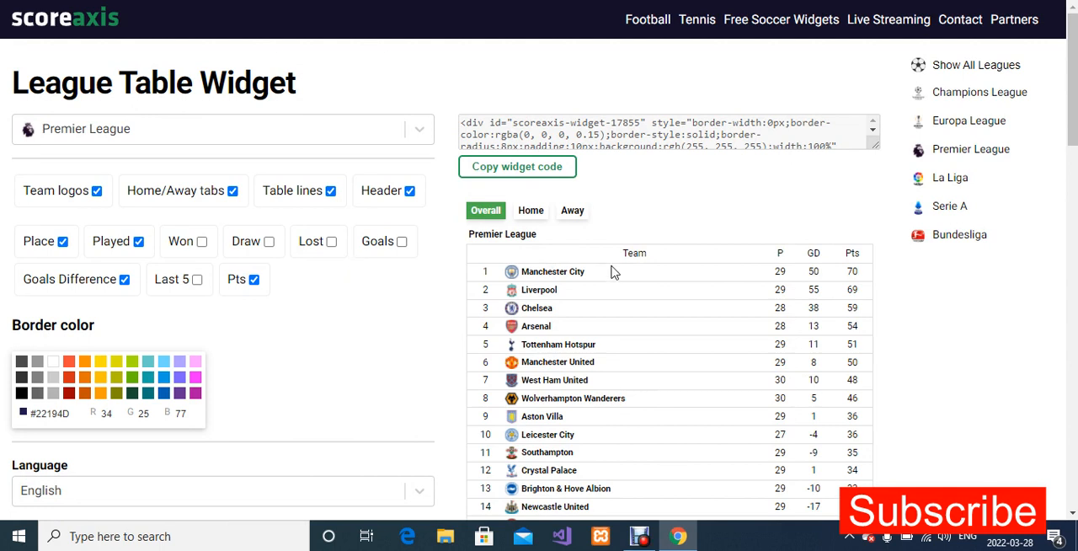
pyautogui.click(598, 139)
pyautogui.rightClick(599, 138)
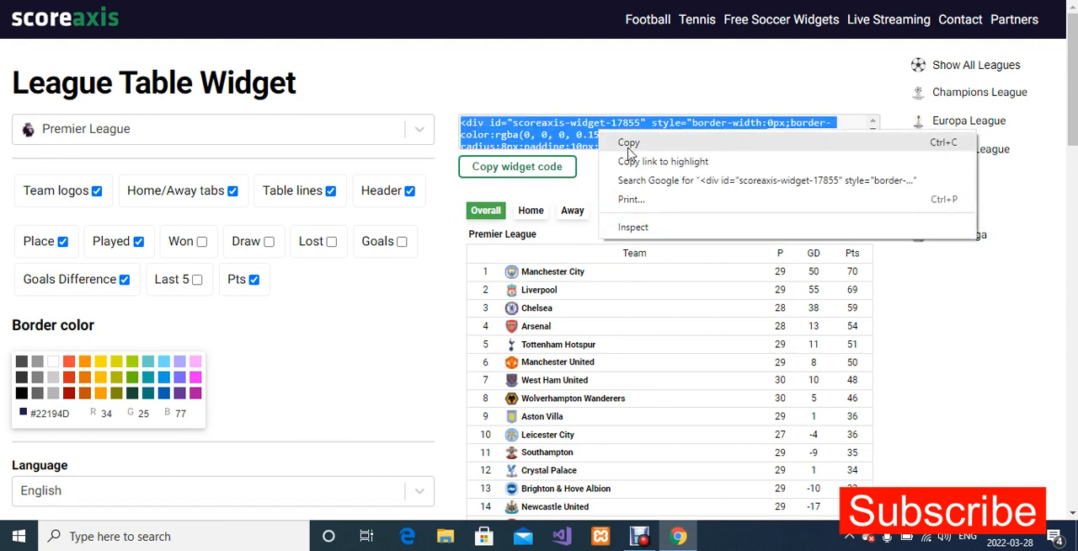
pyautogui.click(628, 144)
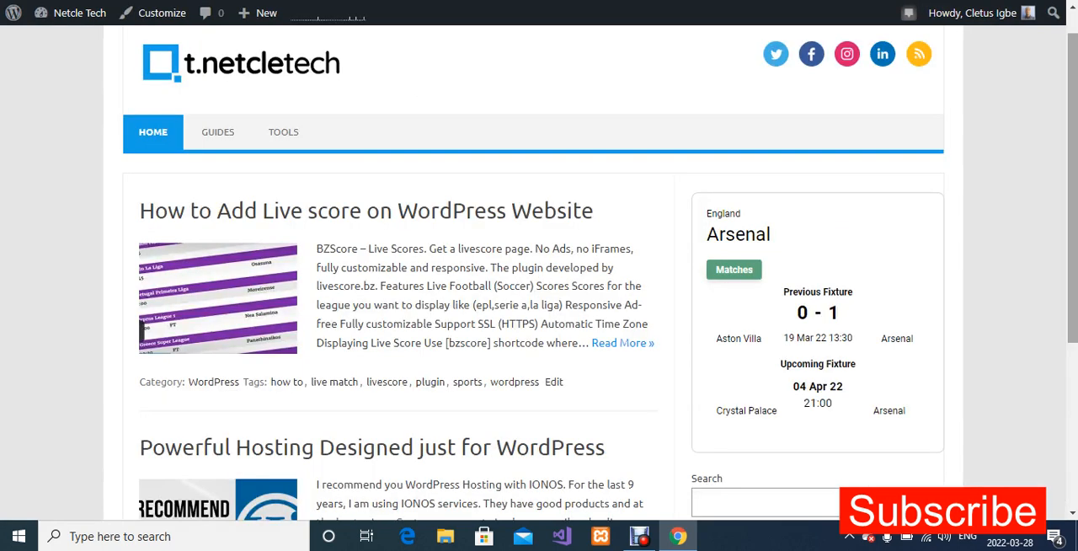
# Switch to the WordPress site's home page and examine the sidebar widgets down to the footer.
pyautogui.scroll(-3, 1064, 364)
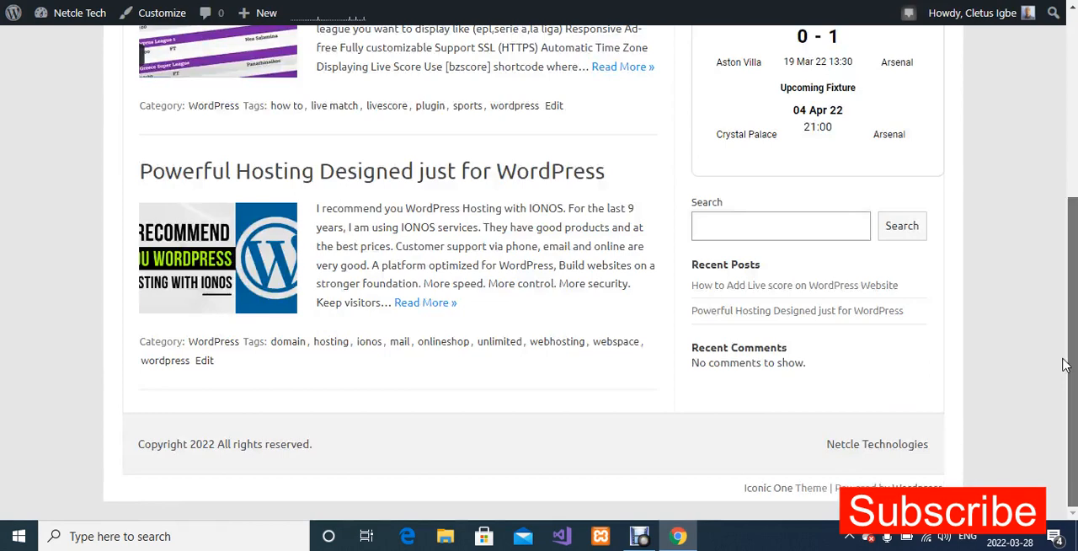
pyautogui.scroll(10, 1066, 364)
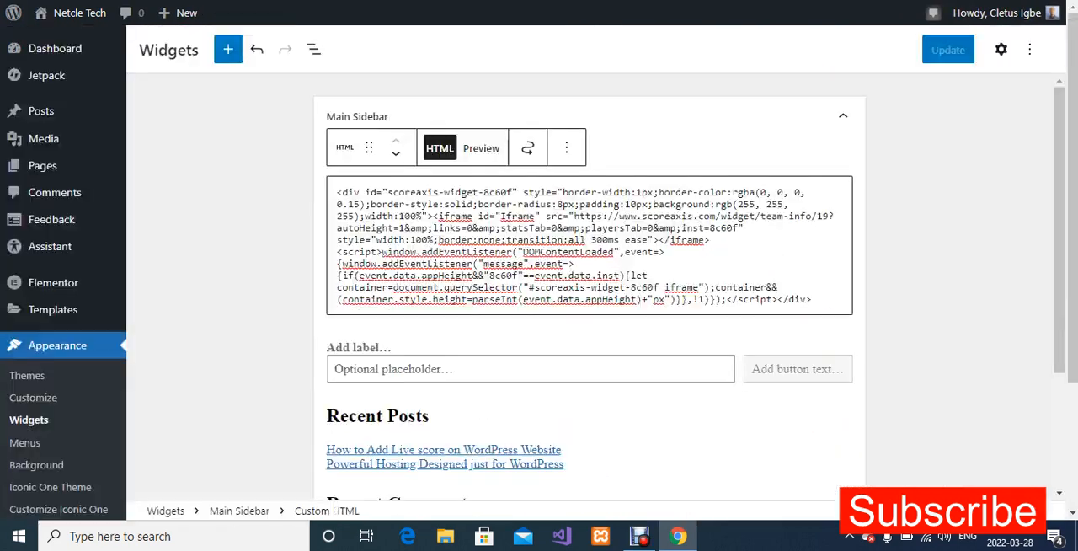